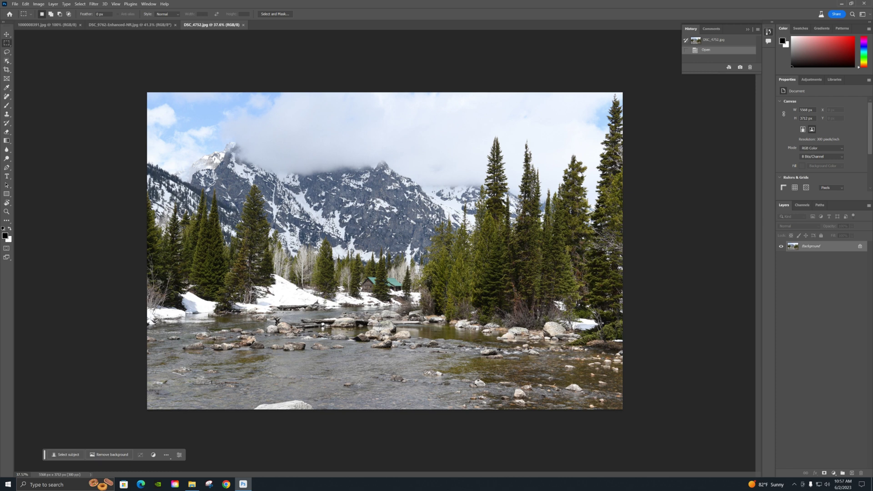
- Extend the canvas of the mountain photo to the left with the Crop tool, to about 6766 px wide
{"action": "scroll", "coordinate": [376, 379], "scroll_direction": "down", "scroll_amount": 2}
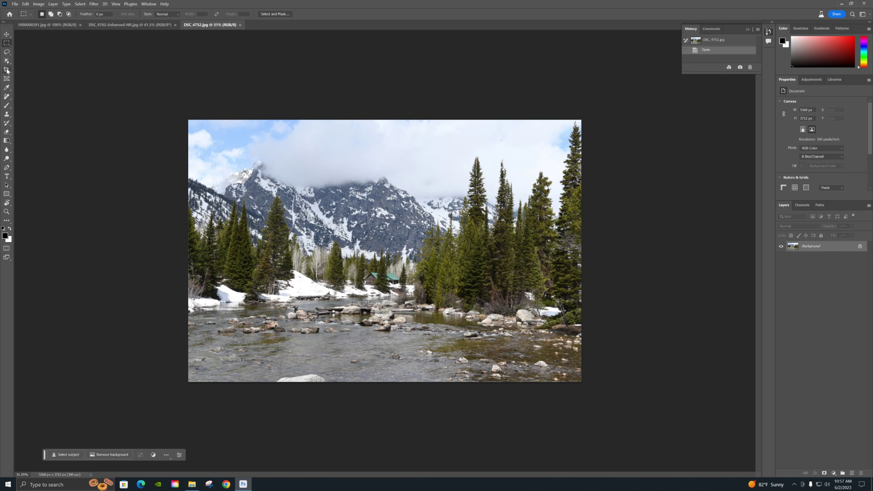
{"action": "left_click", "coordinate": [7, 70]}
{"action": "left_click_drag", "start_coordinate": [187, 252], "coordinate": [147, 254]}
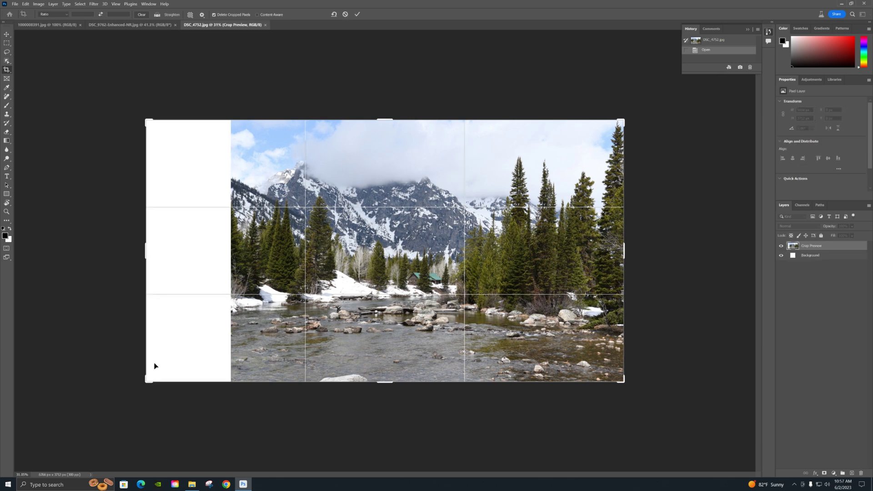
{"action": "left_click", "coordinate": [357, 14]}
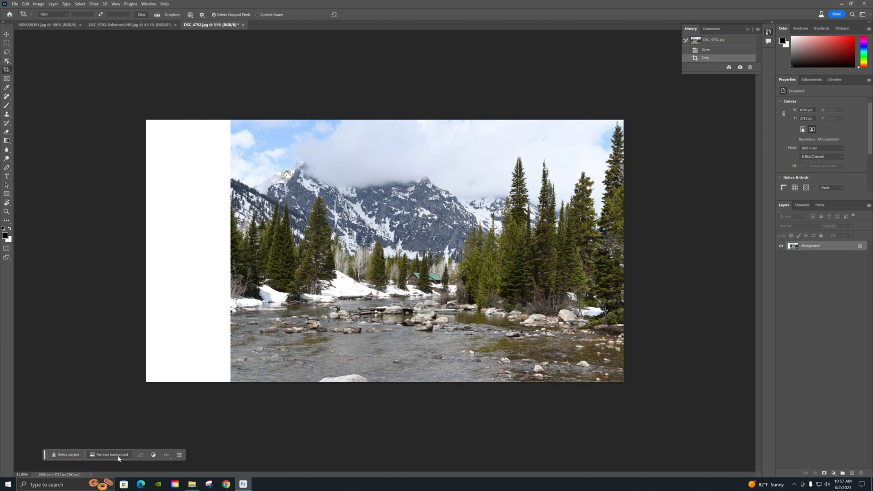
- Fill the blank left strip, including a slight overlap of the photo, using Generative Fill without a prompt, and choose the first variation
{"action": "left_click", "coordinate": [7, 44]}
{"action": "left_click_drag", "start_coordinate": [138, 113], "coordinate": [264, 438]}
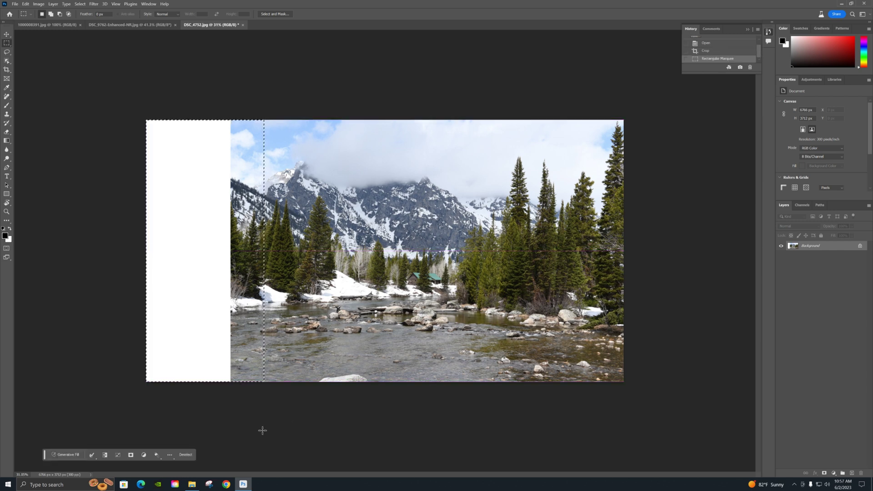
{"action": "left_click", "coordinate": [65, 455]}
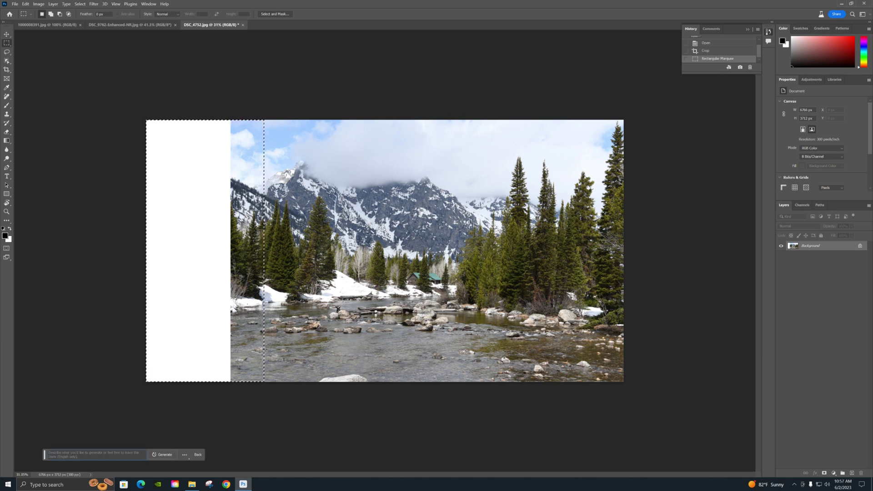
{"action": "left_click", "coordinate": [165, 456]}
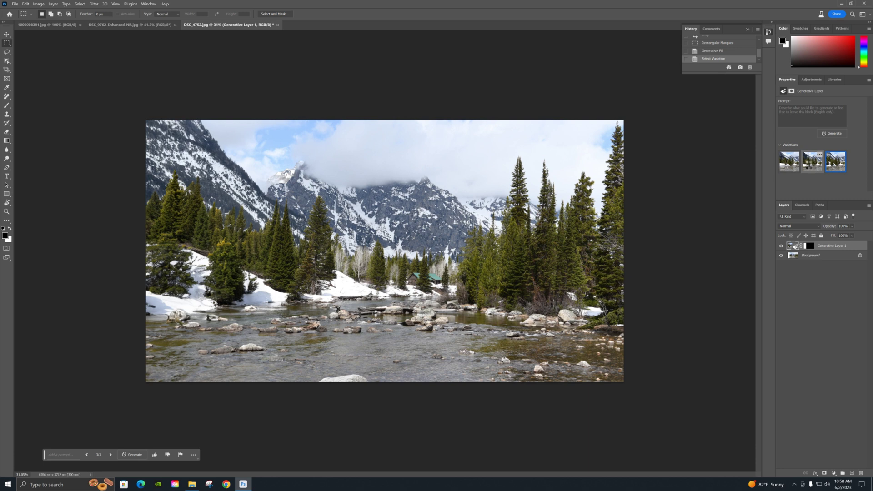
{"action": "left_click", "coordinate": [809, 168]}
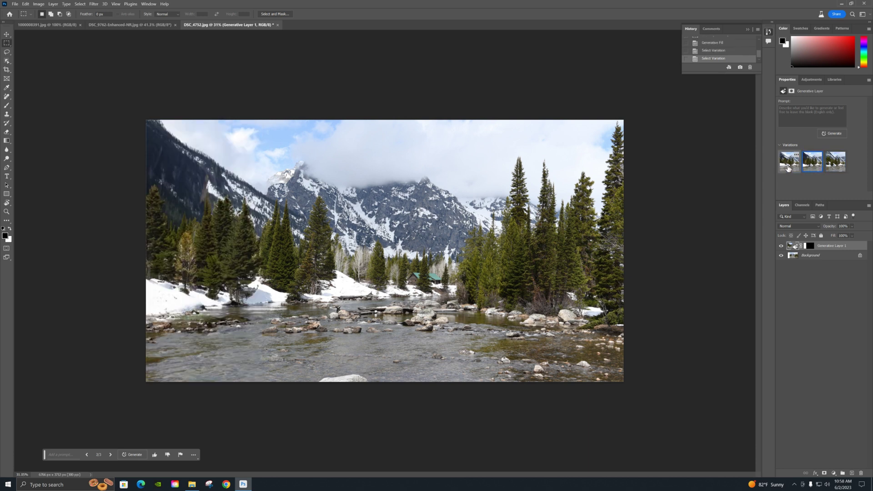
{"action": "left_click", "coordinate": [789, 168]}
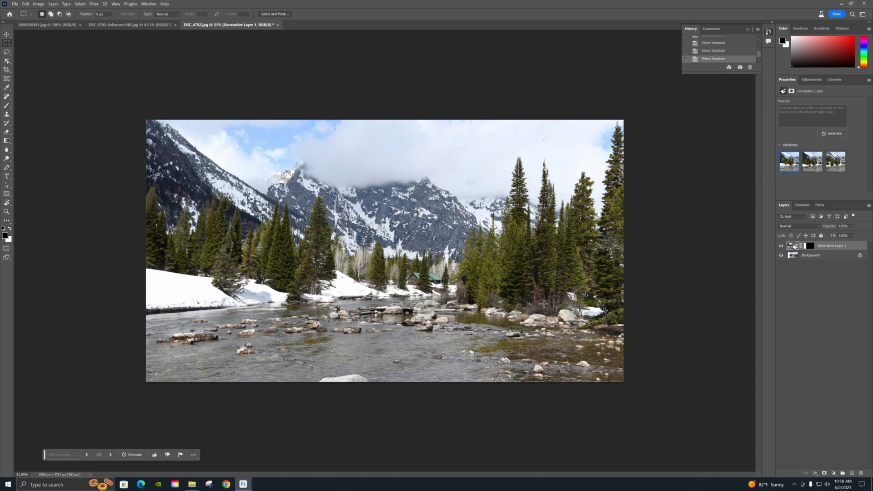
- Extend the canvas to the right of the photo with the Crop tool, to about 7857 px wide
{"action": "scroll", "coordinate": [473, 302], "scroll_direction": "down", "scroll_amount": 2}
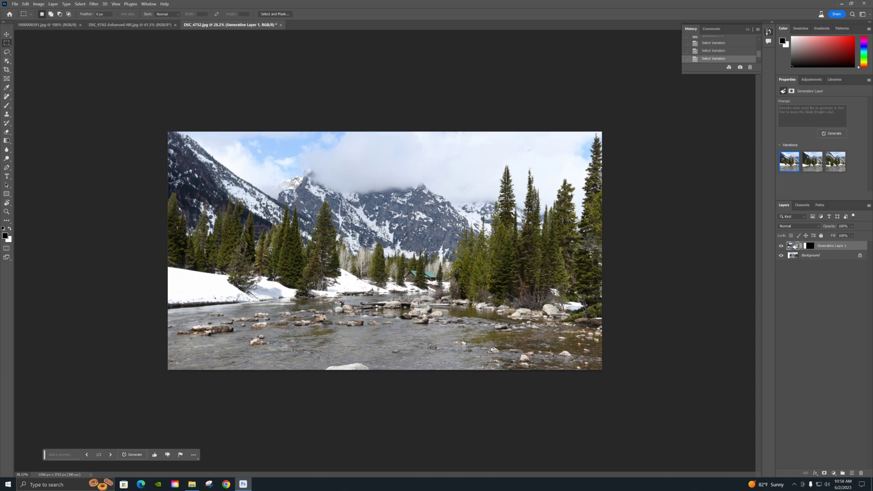
{"action": "left_click", "coordinate": [7, 69]}
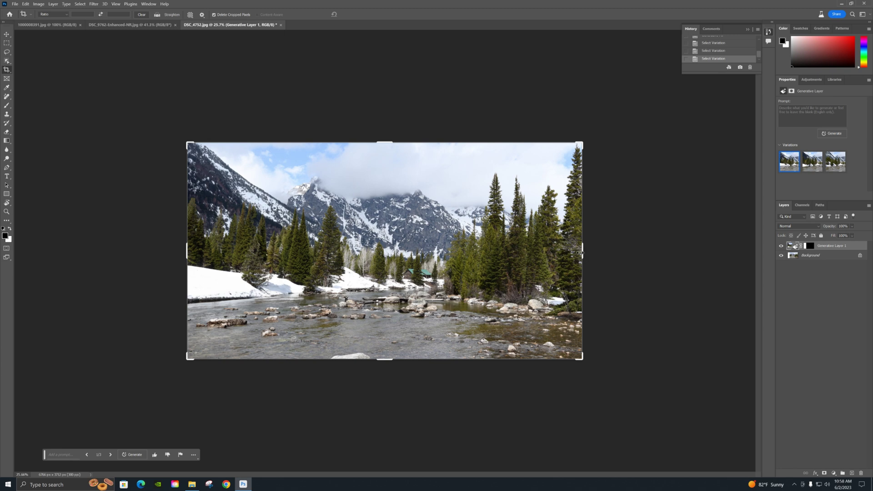
{"action": "left_click_drag", "start_coordinate": [583, 252], "coordinate": [615, 250]}
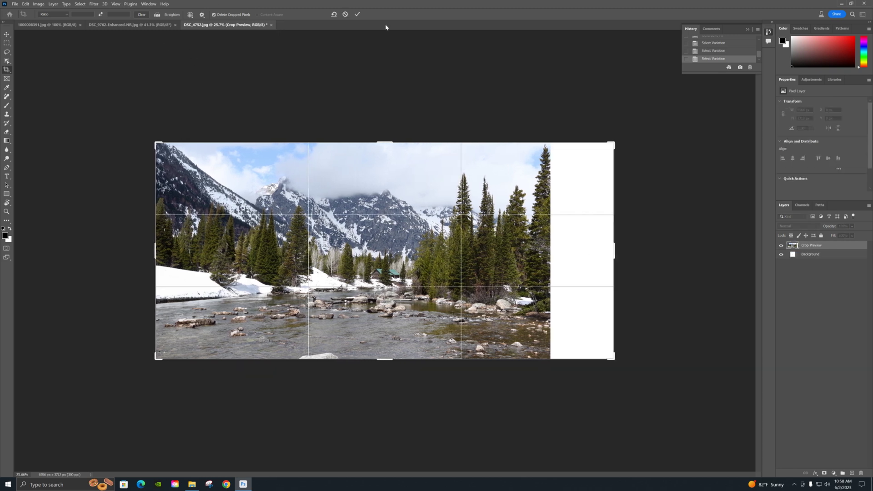
{"action": "left_click", "coordinate": [358, 14]}
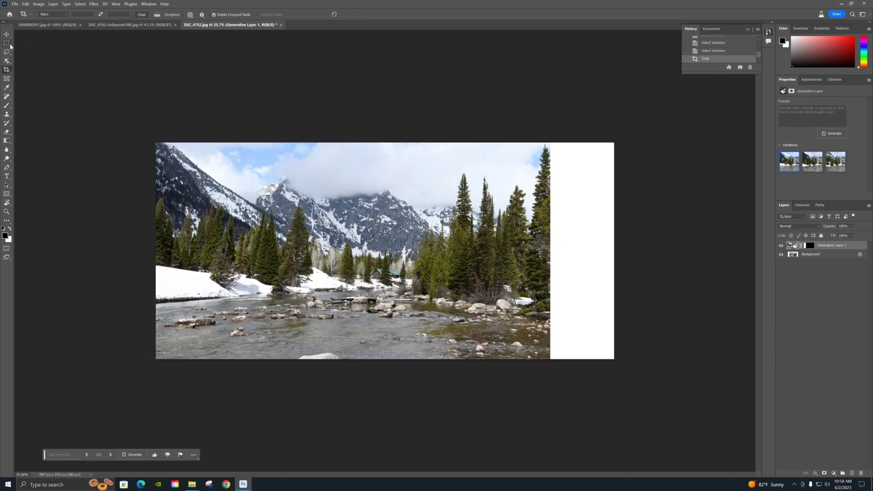
- Fill the blank right strip, overlapping the edge trees, using Generative Fill without a prompt, compare the variations and keep the first
{"action": "left_click", "coordinate": [10, 45]}
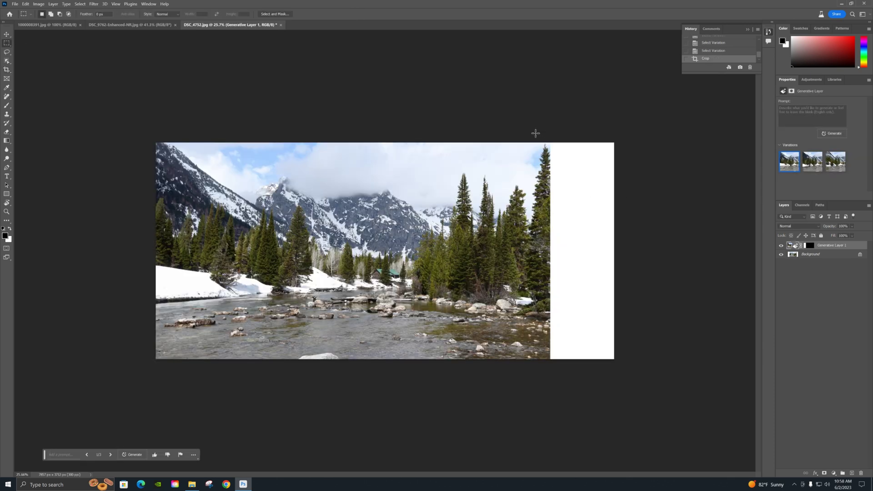
{"action": "left_click_drag", "start_coordinate": [537, 133], "coordinate": [644, 393]}
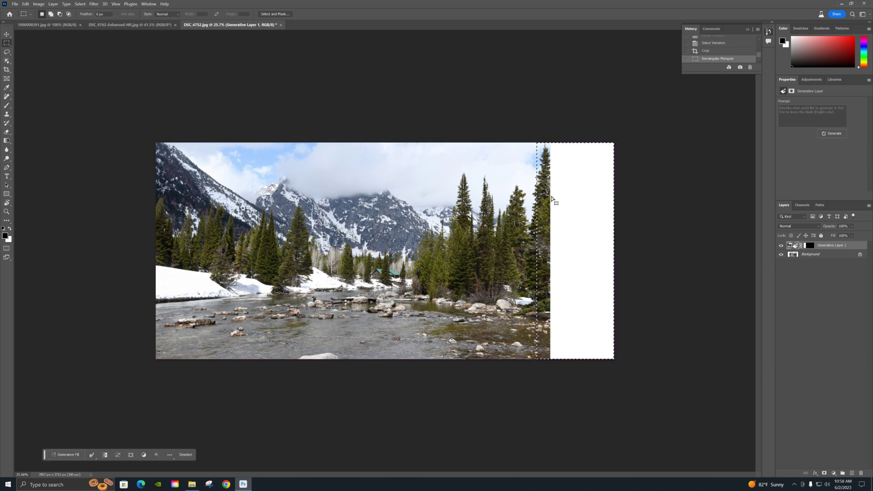
{"action": "left_click", "coordinate": [67, 455]}
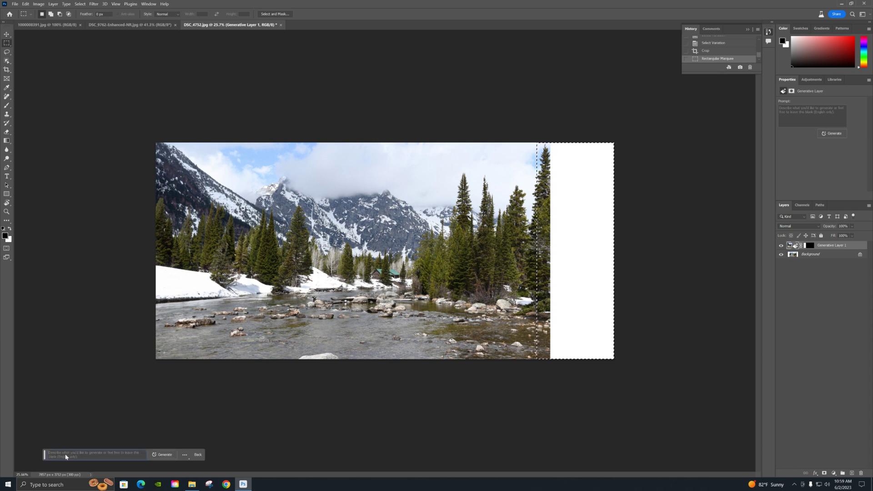
{"action": "left_click", "coordinate": [164, 455]}
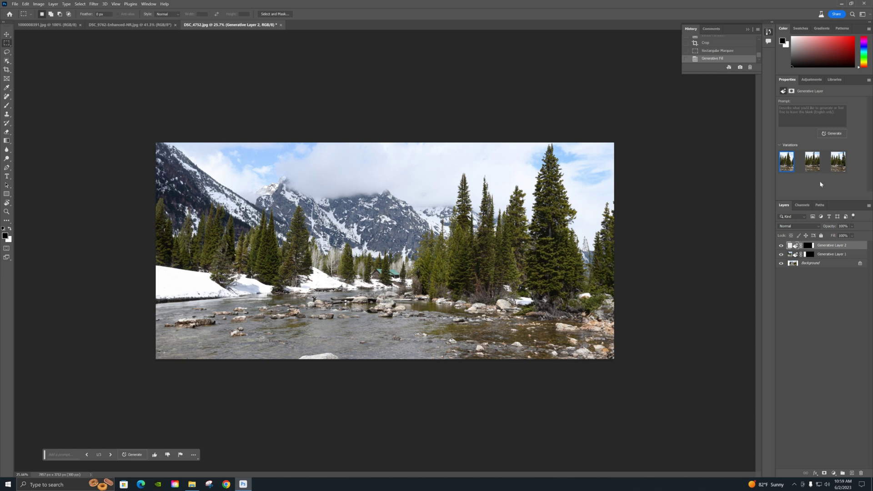
{"action": "left_click", "coordinate": [813, 167]}
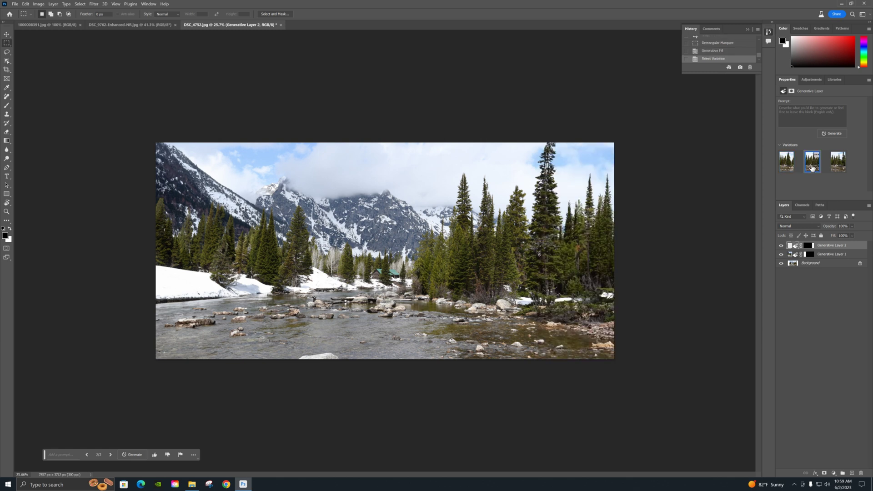
{"action": "left_click", "coordinate": [837, 167]}
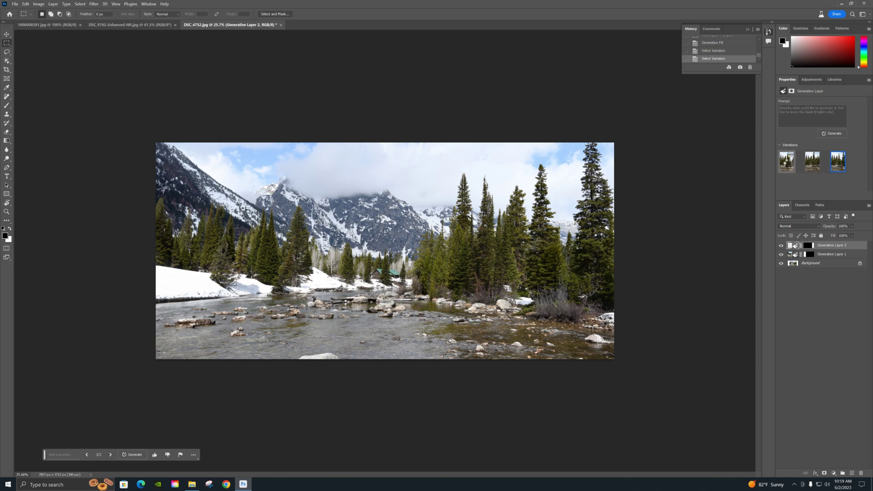
{"action": "left_click", "coordinate": [786, 163]}
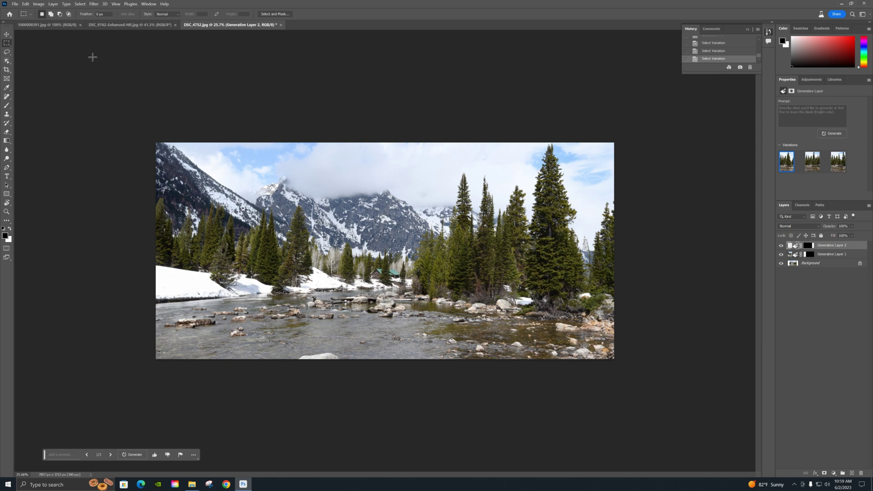
- Extend the canvas below the river with the Crop tool, adding a blank strip along the lower edge
{"action": "left_click", "coordinate": [6, 69]}
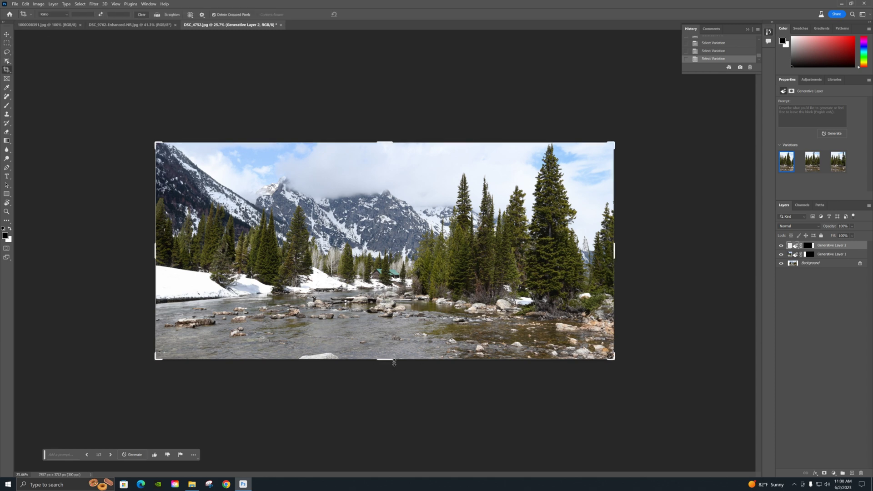
{"action": "left_click_drag", "start_coordinate": [391, 360], "coordinate": [390, 391]}
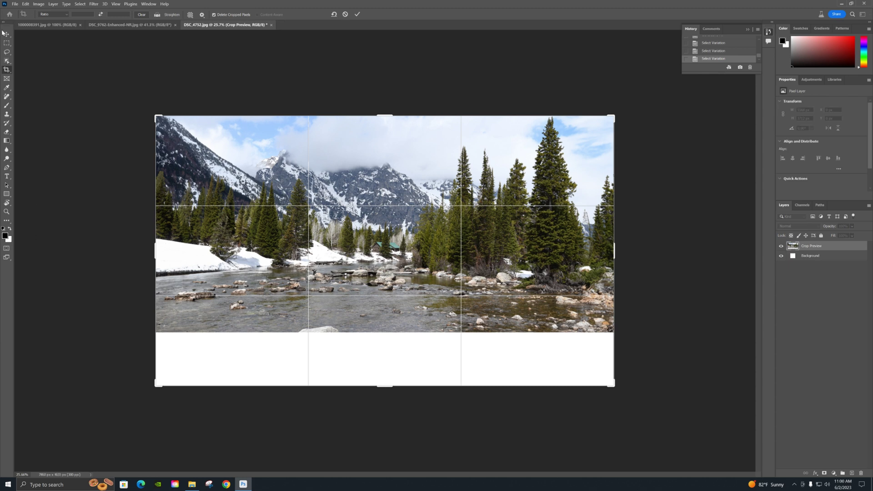
{"action": "left_click", "coordinate": [9, 44]}
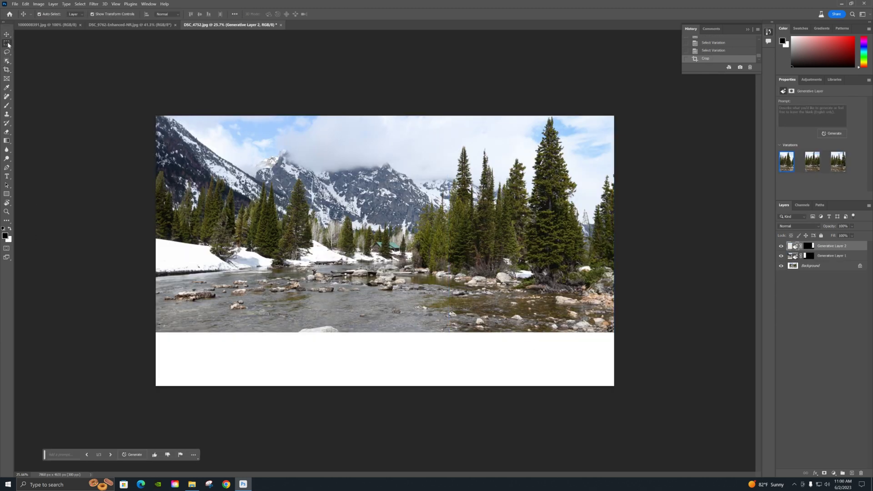
- Fill the blank strip below the river, overlapping the water, using Generative Fill without a prompt, and choose the third variation
{"action": "left_click_drag", "start_coordinate": [137, 322], "coordinate": [640, 447]}
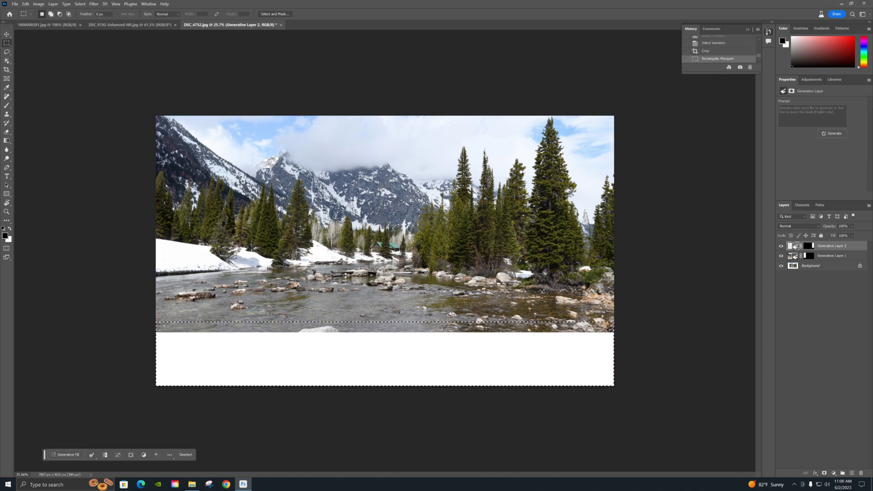
{"action": "left_click", "coordinate": [65, 454]}
{"action": "left_click", "coordinate": [169, 455]}
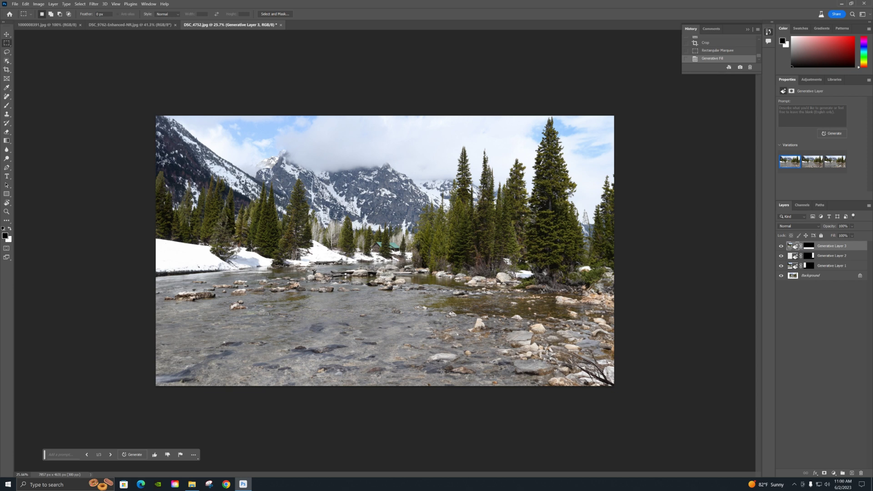
{"action": "left_click", "coordinate": [812, 166]}
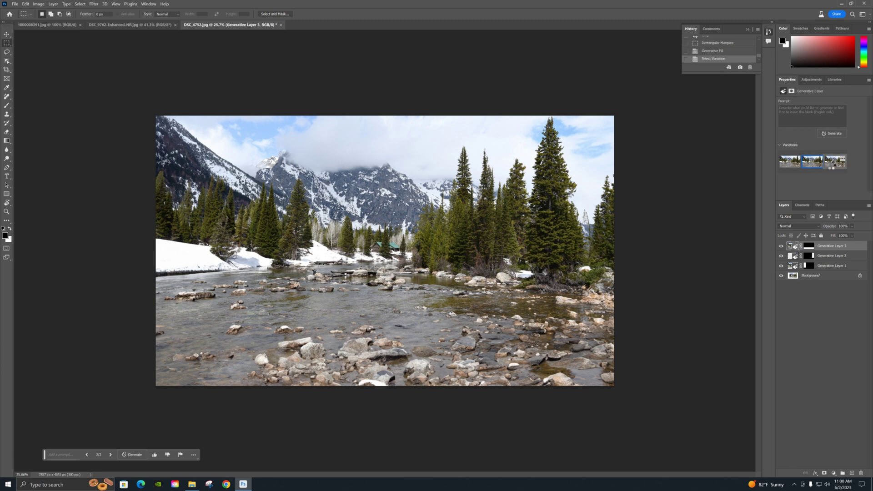
{"action": "left_click", "coordinate": [832, 168]}
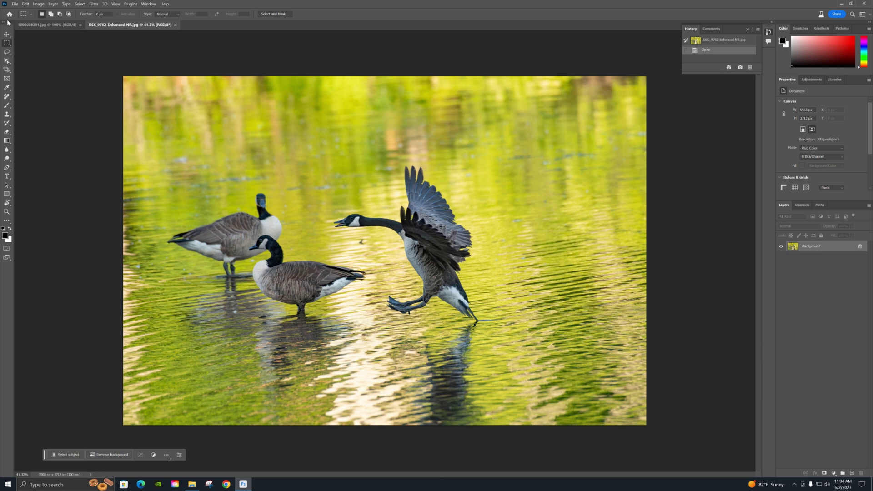
- Try to paint out the rear goose and the reflections with the Clone Stamp, and revert the geese photo to its original snapshot
{"action": "left_click", "coordinate": [8, 115]}
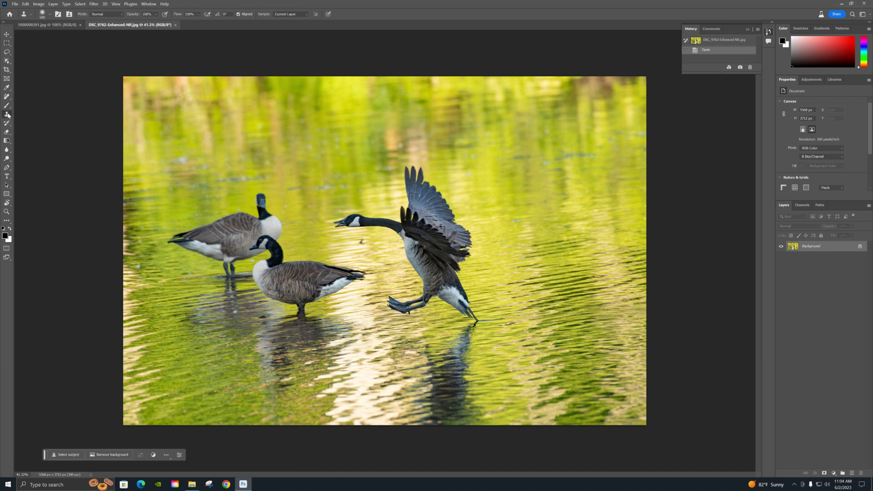
{"action": "left_click", "coordinate": [165, 354], "text": "alt"}
{"action": "mouse_move", "coordinate": [225, 342]}
{"action": "left_mouse_down"}
{"action": "mouse_move", "coordinate": [206, 329]}
{"action": "mouse_move", "coordinate": [201, 310]}
{"action": "mouse_move", "coordinate": [196, 374]}
{"action": "mouse_move", "coordinate": [183, 313]}
{"action": "mouse_move", "coordinate": [196, 348]}
{"action": "mouse_move", "coordinate": [191, 296]}
{"action": "mouse_move", "coordinate": [232, 331]}
{"action": "left_mouse_up"}
{"action": "left_click", "coordinate": [177, 384], "text": "alt"}
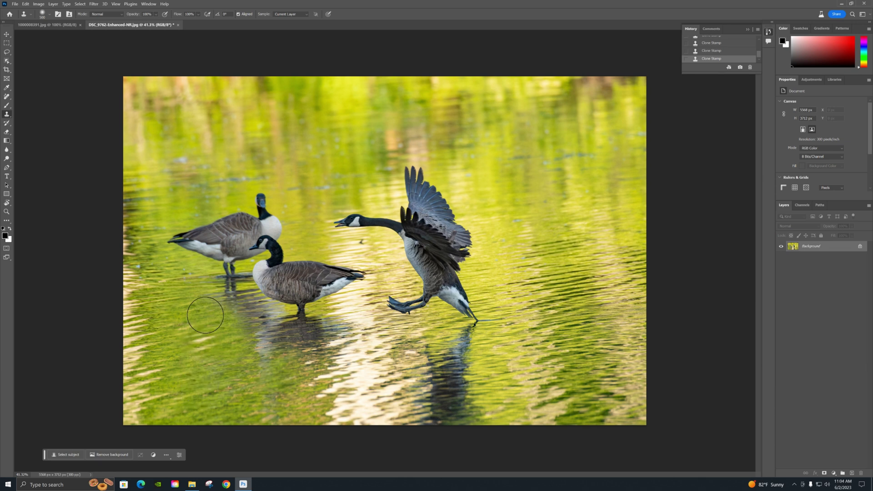
{"action": "mouse_move", "coordinate": [195, 230]}
{"action": "left_mouse_down"}
{"action": "mouse_move", "coordinate": [174, 234]}
{"action": "mouse_move", "coordinate": [188, 243]}
{"action": "mouse_move", "coordinate": [192, 235]}
{"action": "mouse_move", "coordinate": [172, 239]}
{"action": "mouse_move", "coordinate": [194, 240]}
{"action": "left_mouse_up"}
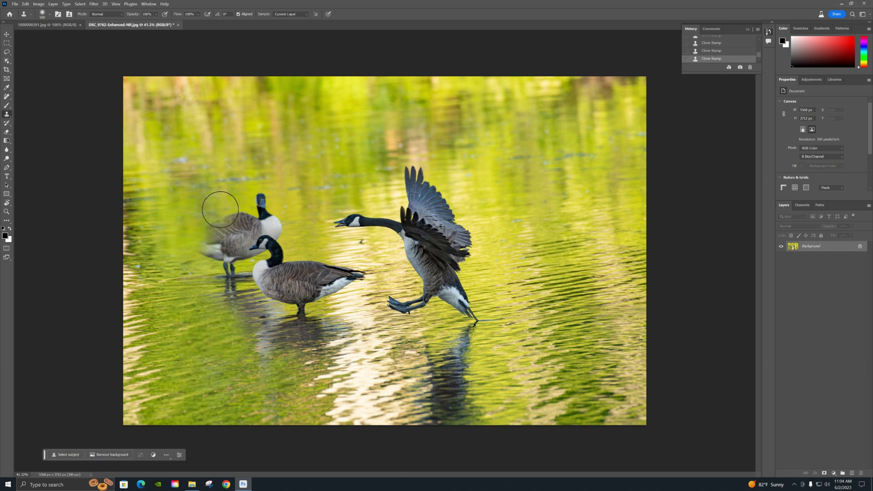
{"action": "mouse_move", "coordinate": [220, 209]}
{"action": "left_mouse_down"}
{"action": "mouse_move", "coordinate": [227, 221]}
{"action": "mouse_move", "coordinate": [214, 225]}
{"action": "mouse_move", "coordinate": [257, 202]}
{"action": "left_mouse_up"}
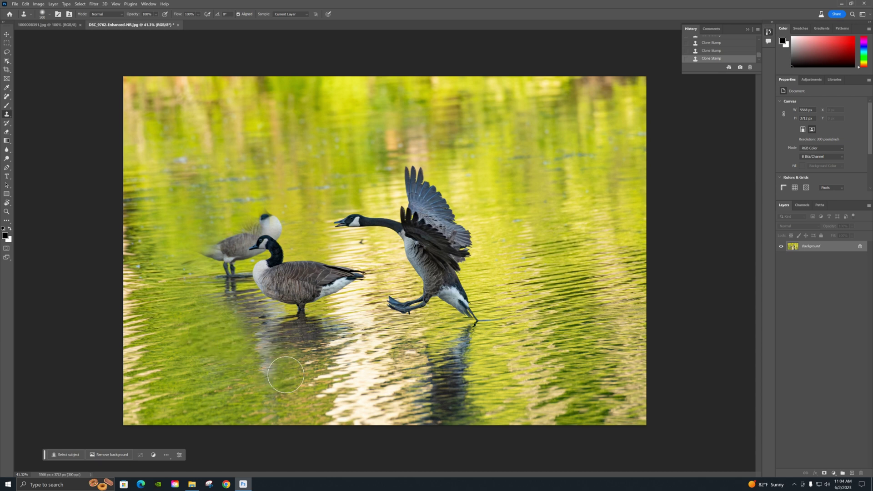
{"action": "mouse_move", "coordinate": [300, 327]}
{"action": "left_mouse_down"}
{"action": "mouse_move", "coordinate": [265, 291]}
{"action": "mouse_move", "coordinate": [237, 326]}
{"action": "mouse_move", "coordinate": [314, 364]}
{"action": "mouse_move", "coordinate": [278, 351]}
{"action": "mouse_move", "coordinate": [252, 323]}
{"action": "mouse_move", "coordinate": [300, 324]}
{"action": "mouse_move", "coordinate": [291, 339]}
{"action": "mouse_move", "coordinate": [301, 346]}
{"action": "left_mouse_up"}
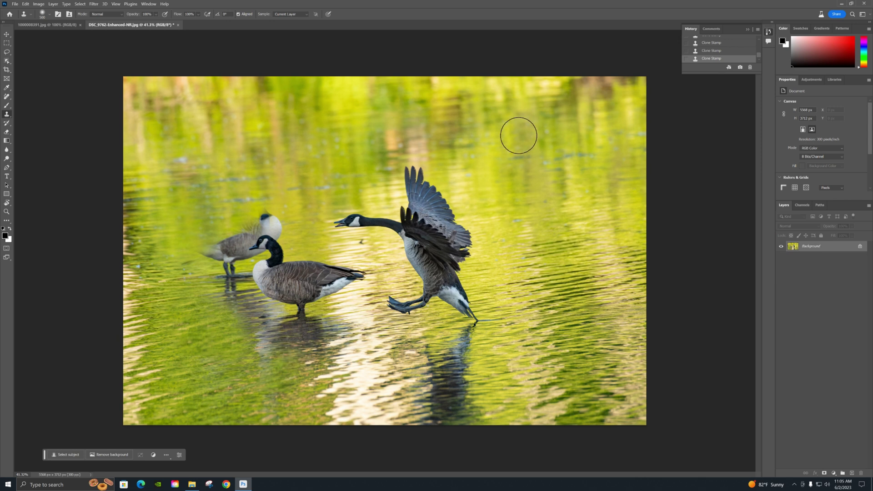
{"action": "scroll", "coordinate": [716, 58], "scroll_direction": "up", "scroll_amount": 5}
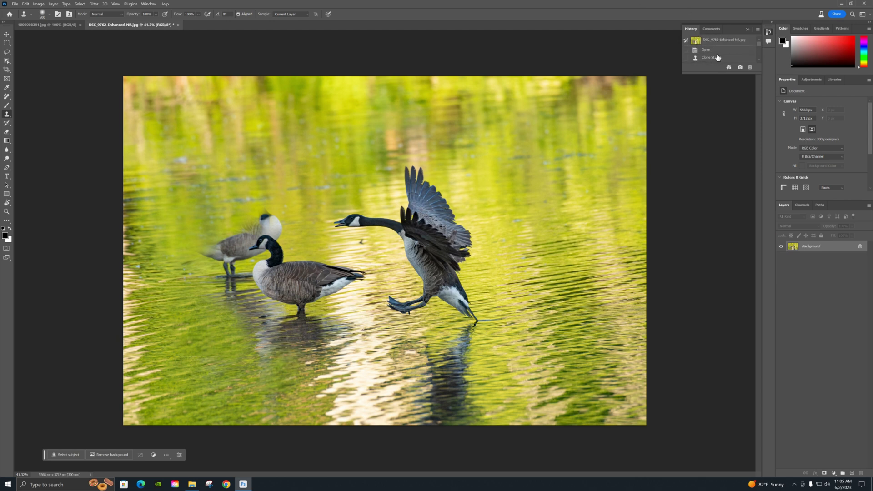
{"action": "left_click", "coordinate": [717, 41]}
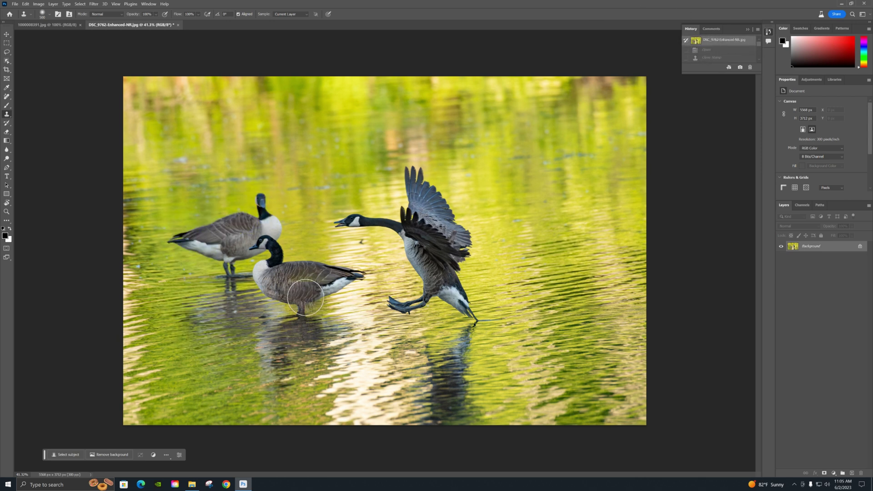
- Try to erase the two standing geese and their reflections by painting over them with the Remove tool
{"action": "left_click", "coordinate": [7, 61]}
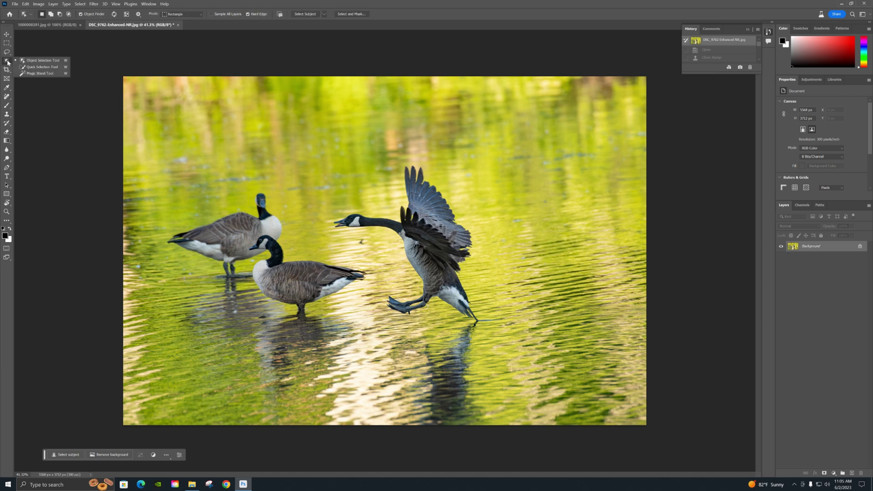
{"action": "left_click", "coordinate": [7, 97]}
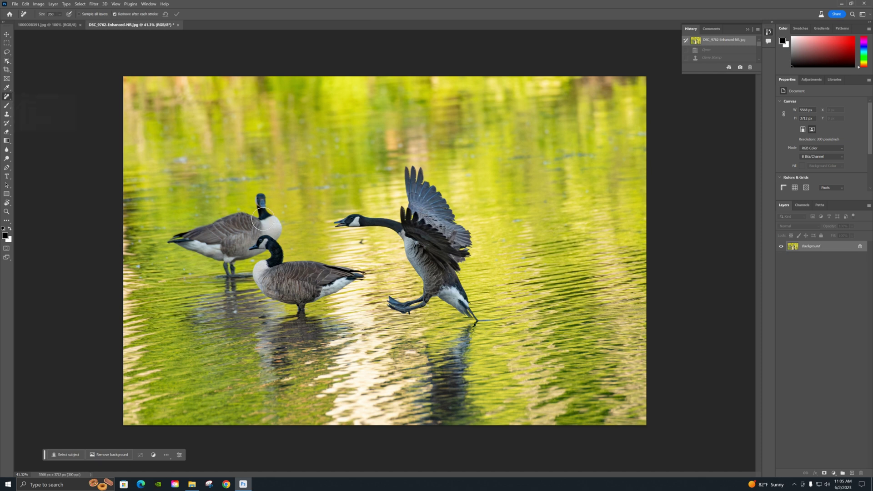
{"action": "mouse_move", "coordinate": [263, 192]}
{"action": "left_mouse_down"}
{"action": "mouse_move", "coordinate": [275, 237]}
{"action": "mouse_move", "coordinate": [247, 219]}
{"action": "mouse_move", "coordinate": [168, 241]}
{"action": "mouse_move", "coordinate": [241, 250]}
{"action": "mouse_move", "coordinate": [231, 276]}
{"action": "mouse_move", "coordinate": [230, 268]}
{"action": "mouse_move", "coordinate": [240, 279]}
{"action": "mouse_move", "coordinate": [275, 267]}
{"action": "mouse_move", "coordinate": [263, 241]}
{"action": "mouse_move", "coordinate": [258, 250]}
{"action": "mouse_move", "coordinate": [289, 272]}
{"action": "mouse_move", "coordinate": [362, 276]}
{"action": "mouse_move", "coordinate": [301, 295]}
{"action": "mouse_move", "coordinate": [265, 266]}
{"action": "mouse_move", "coordinate": [267, 289]}
{"action": "mouse_move", "coordinate": [299, 295]}
{"action": "mouse_move", "coordinate": [301, 310]}
{"action": "mouse_move", "coordinate": [272, 318]}
{"action": "mouse_move", "coordinate": [298, 332]}
{"action": "mouse_move", "coordinate": [324, 324]}
{"action": "mouse_move", "coordinate": [344, 331]}
{"action": "mouse_move", "coordinate": [283, 340]}
{"action": "mouse_move", "coordinate": [277, 381]}
{"action": "mouse_move", "coordinate": [270, 352]}
{"action": "mouse_move", "coordinate": [240, 329]}
{"action": "mouse_move", "coordinate": [187, 320]}
{"action": "mouse_move", "coordinate": [255, 309]}
{"action": "mouse_move", "coordinate": [243, 294]}
{"action": "mouse_move", "coordinate": [212, 300]}
{"action": "mouse_move", "coordinate": [249, 285]}
{"action": "mouse_move", "coordinate": [234, 279]}
{"action": "mouse_move", "coordinate": [221, 242]}
{"action": "mouse_move", "coordinate": [184, 233]}
{"action": "mouse_move", "coordinate": [171, 241]}
{"action": "mouse_move", "coordinate": [247, 241]}
{"action": "left_mouse_up"}
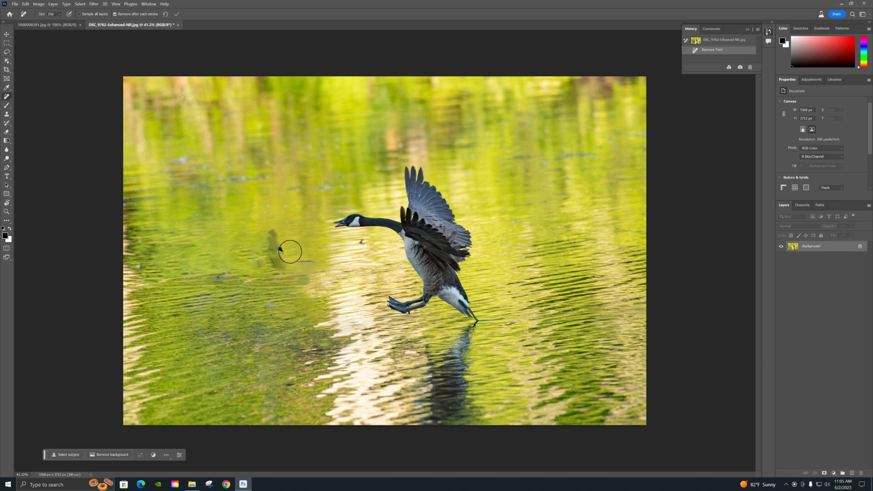
- Try to clean up the leftover dark patches and lines in the water with the Remove tool, and revert the photo to its original snapshot
{"action": "mouse_move", "coordinate": [288, 250]}
{"action": "left_mouse_down"}
{"action": "mouse_move", "coordinate": [275, 240]}
{"action": "mouse_move", "coordinate": [272, 257]}
{"action": "mouse_move", "coordinate": [285, 264]}
{"action": "left_mouse_up"}
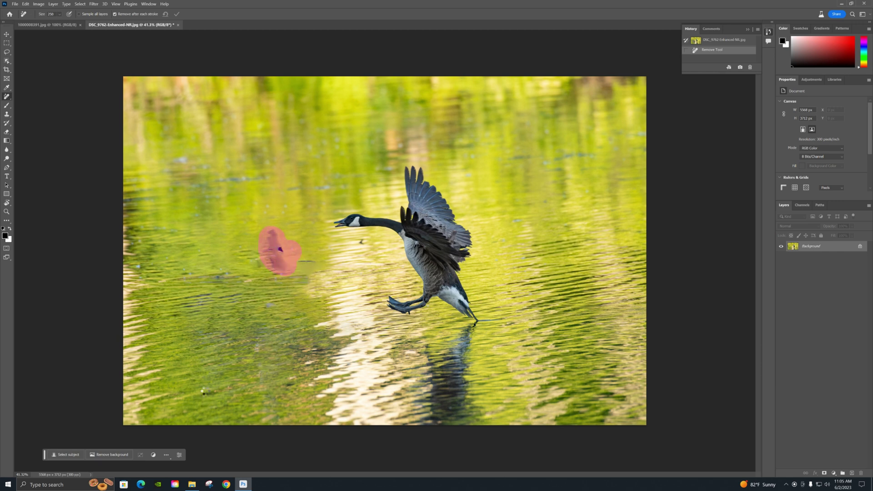
{"action": "left_click", "coordinate": [268, 308]}
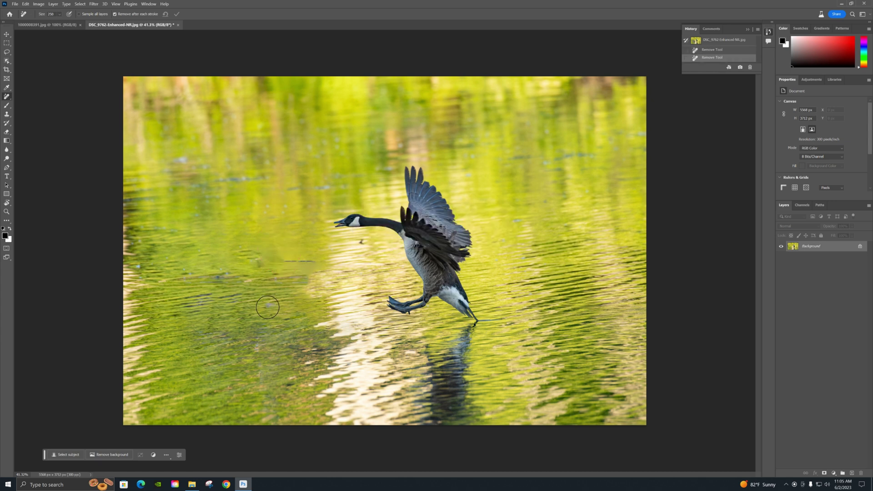
{"action": "left_click", "coordinate": [330, 346]}
{"action": "mouse_move", "coordinate": [330, 346]}
{"action": "left_mouse_down"}
{"action": "mouse_move", "coordinate": [282, 351]}
{"action": "mouse_move", "coordinate": [283, 337]}
{"action": "mouse_move", "coordinate": [250, 346]}
{"action": "mouse_move", "coordinate": [292, 348]}
{"action": "left_mouse_up"}
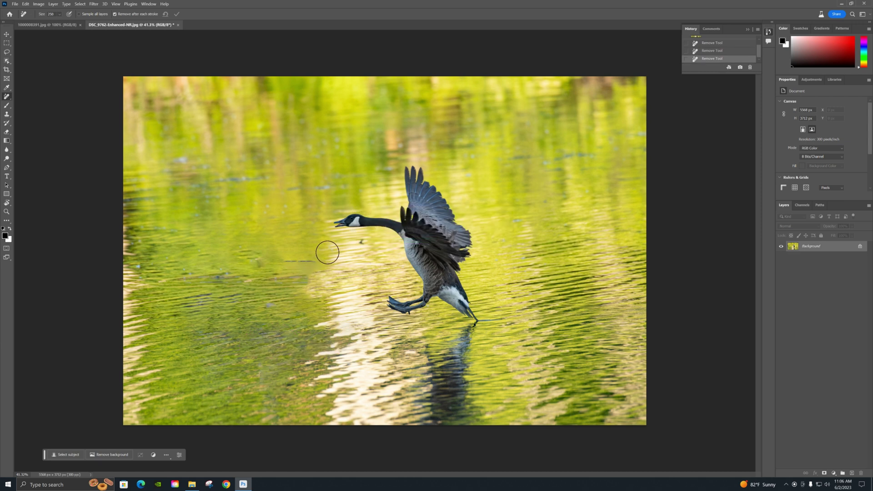
{"action": "left_click_drag", "start_coordinate": [313, 254], "coordinate": [277, 262]}
{"action": "scroll", "coordinate": [725, 51], "scroll_direction": "up", "scroll_amount": 2}
{"action": "left_click", "coordinate": [719, 44]}
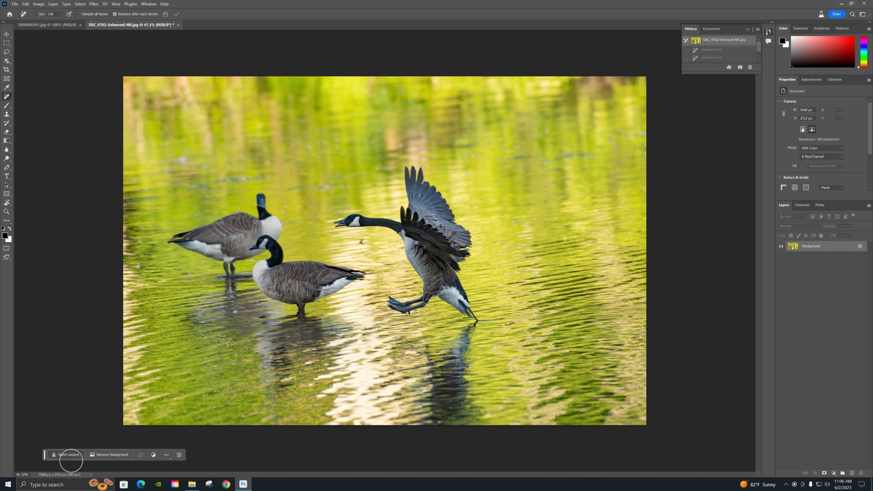
- Lasso loosely around the two standing geese and their reflections, and remove them using Generative Fill without a prompt
{"action": "left_click", "coordinate": [6, 53]}
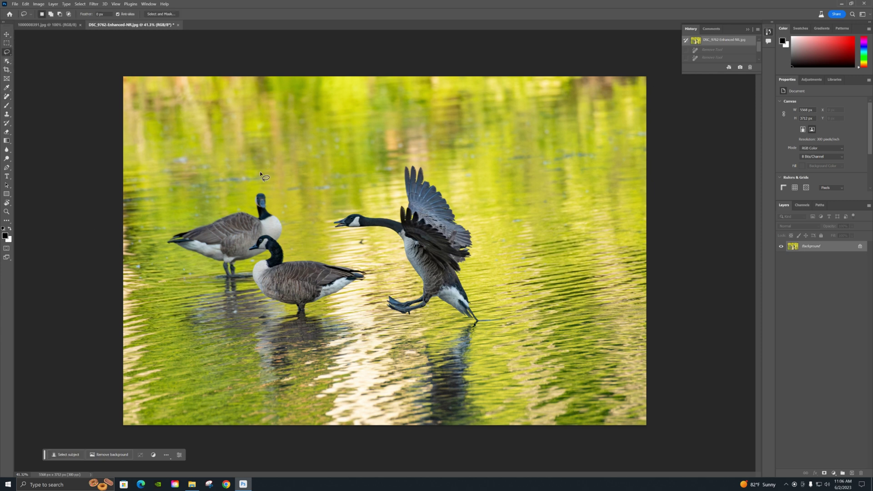
{"action": "mouse_move", "coordinate": [260, 172]}
{"action": "left_mouse_down"}
{"action": "mouse_move", "coordinate": [170, 209]}
{"action": "mouse_move", "coordinate": [149, 230]}
{"action": "mouse_move", "coordinate": [162, 266]}
{"action": "mouse_move", "coordinate": [205, 281]}
{"action": "mouse_move", "coordinate": [181, 301]}
{"action": "left_mouse_up"}
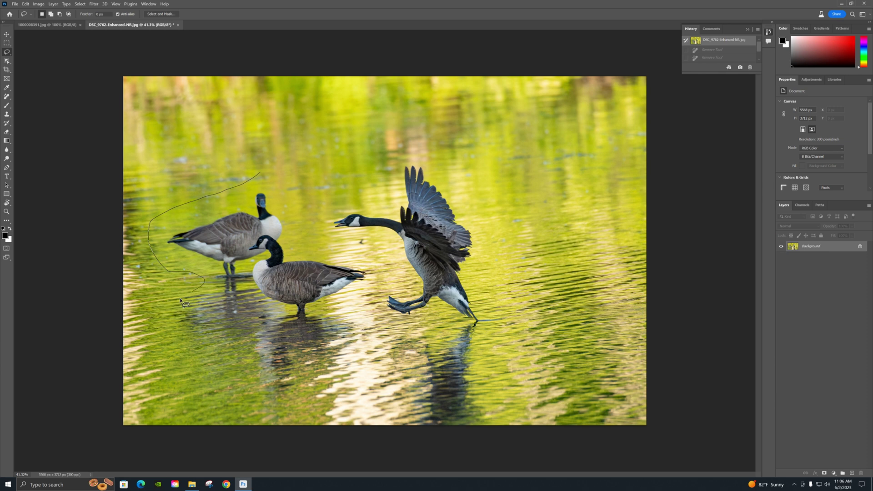
{"action": "mouse_move", "coordinate": [189, 343]}
{"action": "left_mouse_down"}
{"action": "mouse_move", "coordinate": [200, 387]}
{"action": "mouse_move", "coordinate": [237, 390]}
{"action": "mouse_move", "coordinate": [255, 414]}
{"action": "mouse_move", "coordinate": [301, 394]}
{"action": "mouse_move", "coordinate": [300, 365]}
{"action": "mouse_move", "coordinate": [345, 360]}
{"action": "mouse_move", "coordinate": [369, 329]}
{"action": "mouse_move", "coordinate": [346, 305]}
{"action": "mouse_move", "coordinate": [373, 284]}
{"action": "mouse_move", "coordinate": [376, 265]}
{"action": "mouse_move", "coordinate": [304, 231]}
{"action": "mouse_move", "coordinate": [287, 195]}
{"action": "mouse_move", "coordinate": [262, 173]}
{"action": "left_mouse_up"}
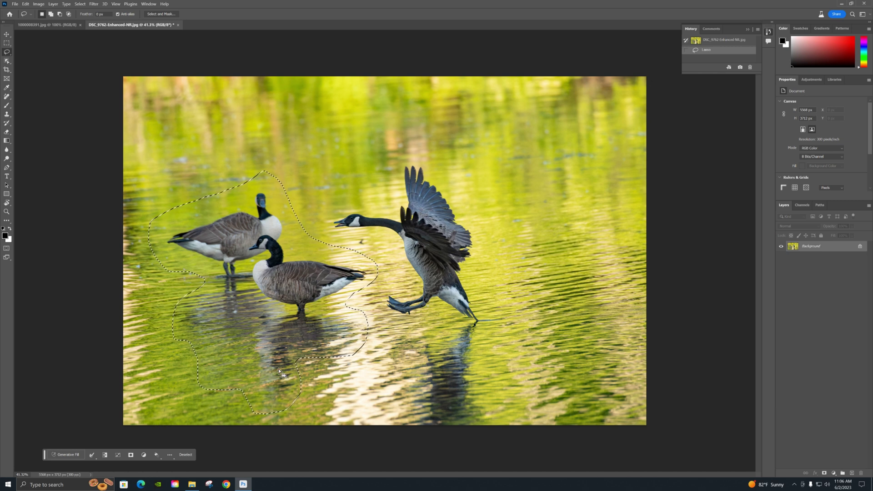
{"action": "left_click", "coordinate": [65, 454]}
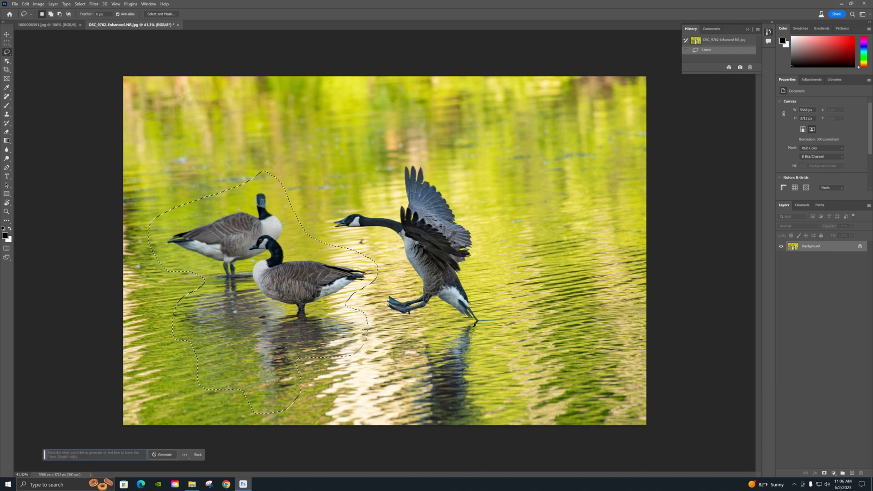
{"action": "left_click", "coordinate": [164, 455]}
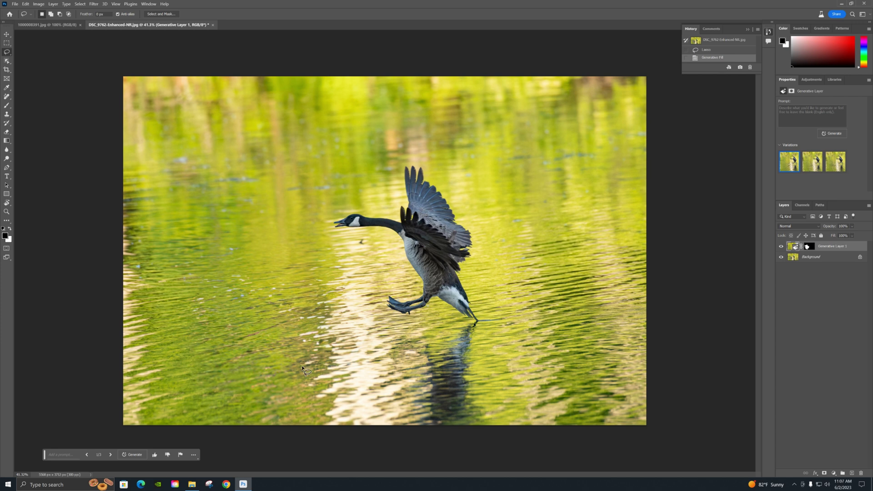
- Compare the second and third variations of the goose removal, keep the third, and inspect the filled water up close
{"action": "left_click", "coordinate": [812, 162]}
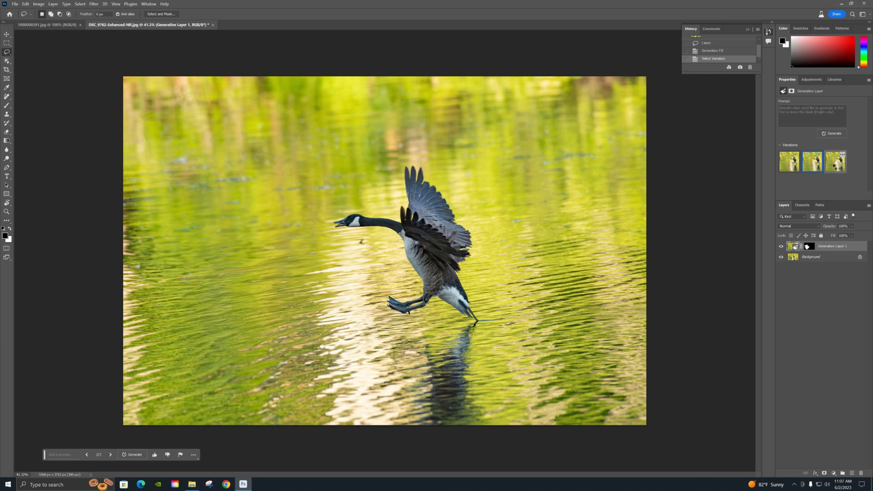
{"action": "left_click", "coordinate": [837, 166]}
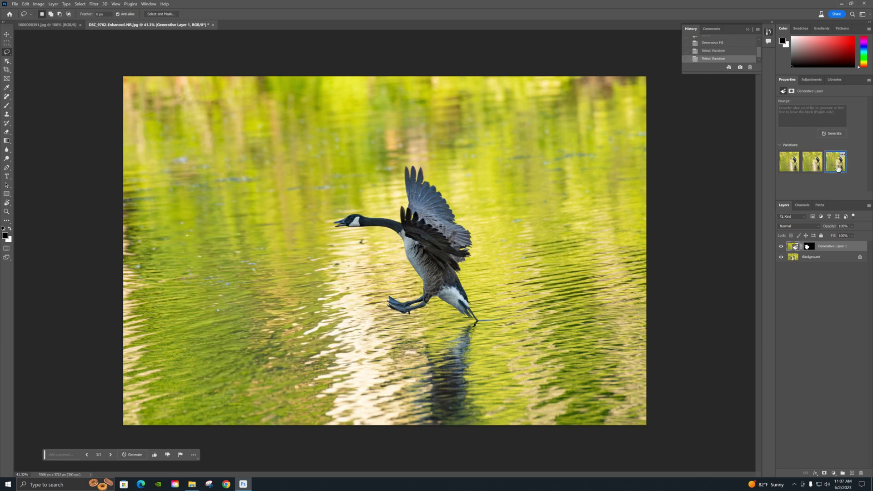
{"action": "scroll", "coordinate": [363, 312], "scroll_direction": "up", "scroll_amount": 3}
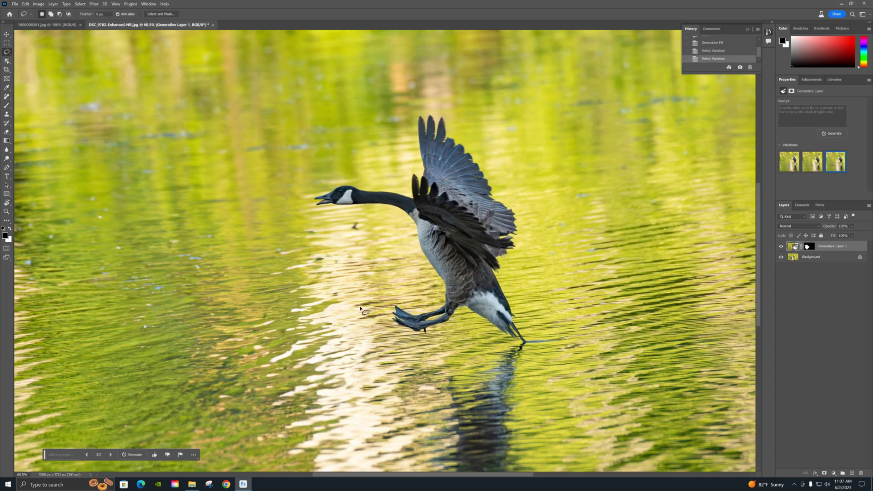
{"action": "scroll", "coordinate": [361, 309], "scroll_direction": "down", "scroll_amount": 3}
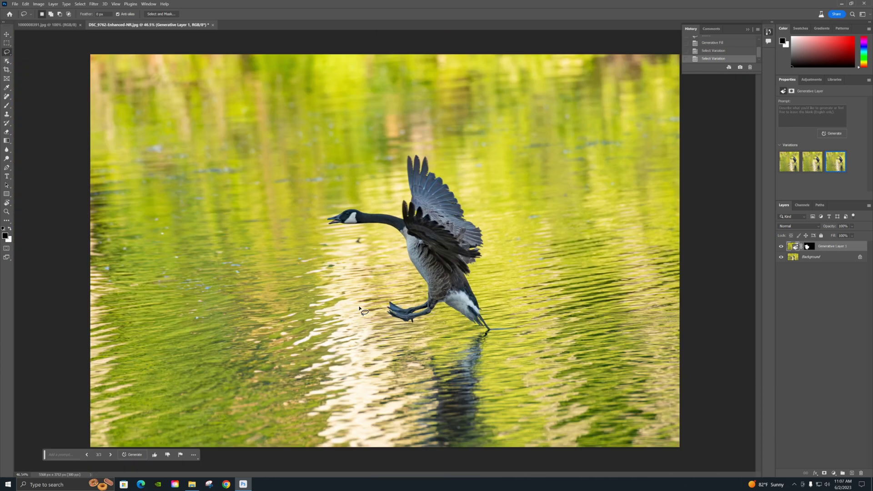
{"action": "scroll", "coordinate": [360, 310], "scroll_direction": "up", "scroll_amount": 1}
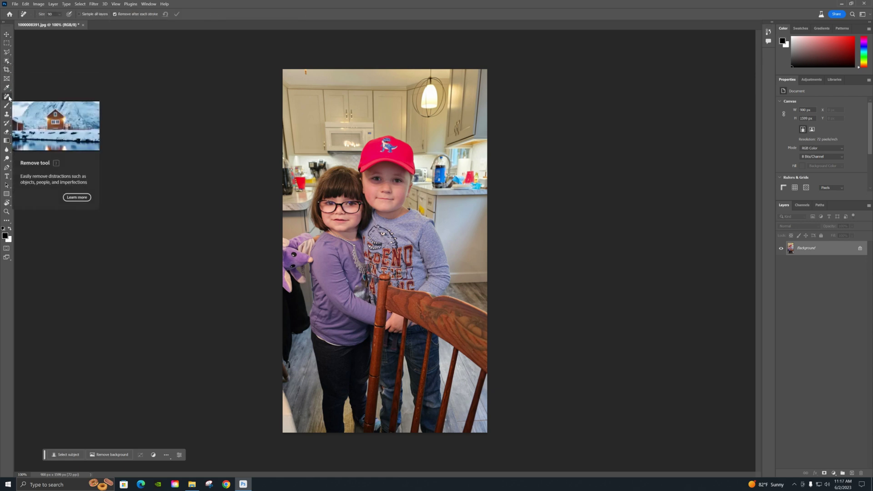
- Try to erase the wooden chair in front of the children with the Remove tool, and revert the photo to its original snapshot
{"action": "left_click", "coordinate": [9, 96]}
{"action": "left_click", "coordinate": [41, 103]}
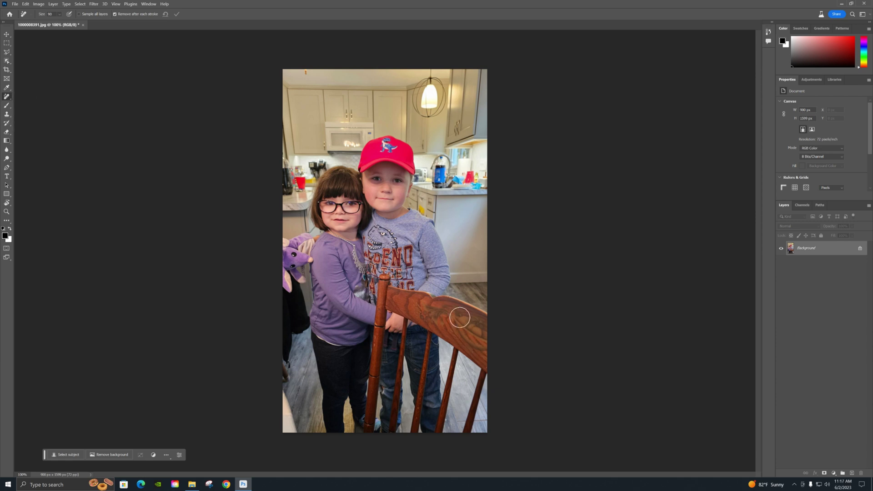
{"action": "mouse_move", "coordinate": [383, 280]}
{"action": "left_mouse_down"}
{"action": "mouse_move", "coordinate": [409, 298]}
{"action": "mouse_move", "coordinate": [476, 314]}
{"action": "mouse_move", "coordinate": [481, 353]}
{"action": "mouse_move", "coordinate": [479, 361]}
{"action": "mouse_move", "coordinate": [390, 302]}
{"action": "mouse_move", "coordinate": [478, 331]}
{"action": "mouse_move", "coordinate": [392, 294]}
{"action": "mouse_move", "coordinate": [364, 437]}
{"action": "left_mouse_up"}
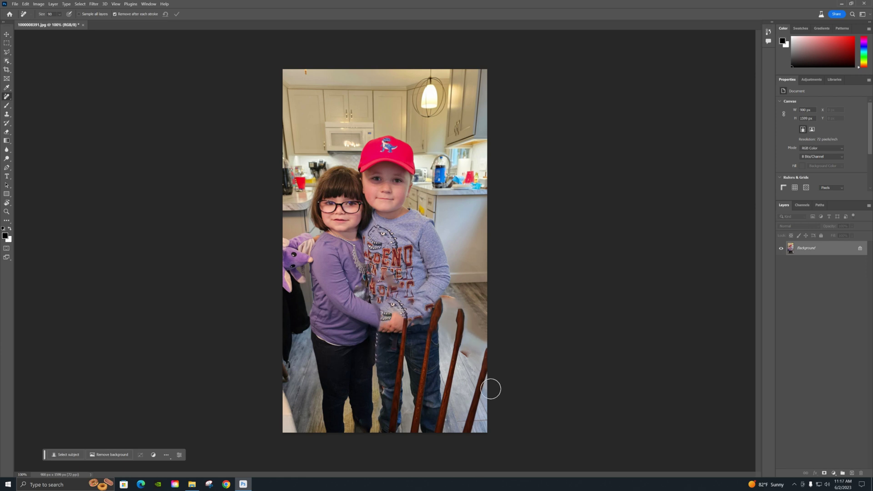
{"action": "left_click", "coordinate": [768, 32]}
{"action": "left_click", "coordinate": [722, 42]}
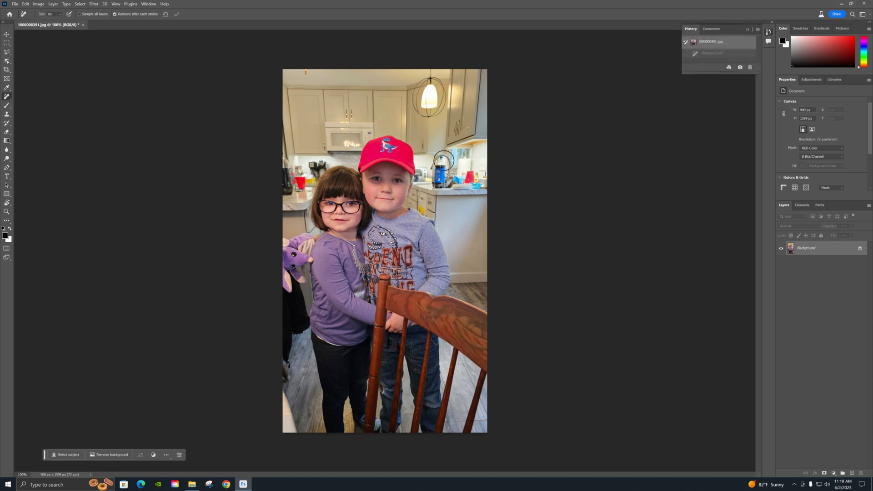
- Try to remove the blue appliance on the counter and a cabinet handle with the Remove tool, and revert to the original snapshot
{"action": "left_click_drag", "start_coordinate": [439, 162], "coordinate": [440, 180]}
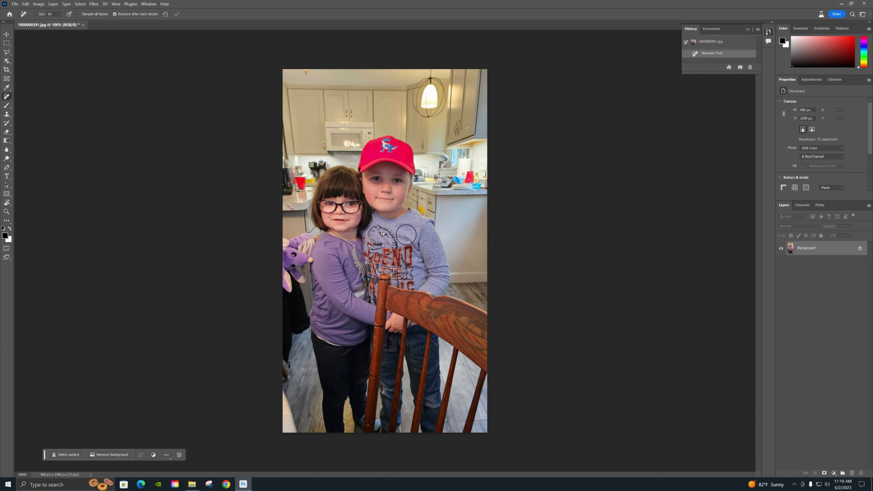
{"action": "left_click", "coordinate": [353, 114]}
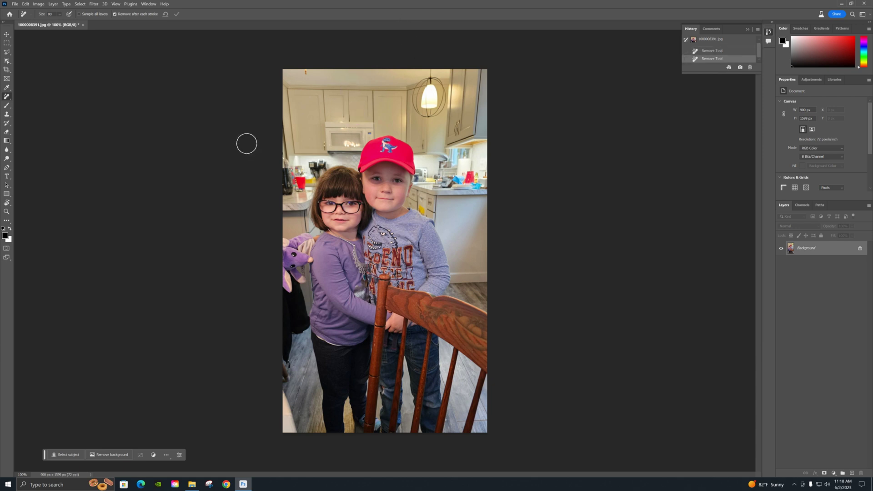
{"action": "left_click", "coordinate": [720, 43]}
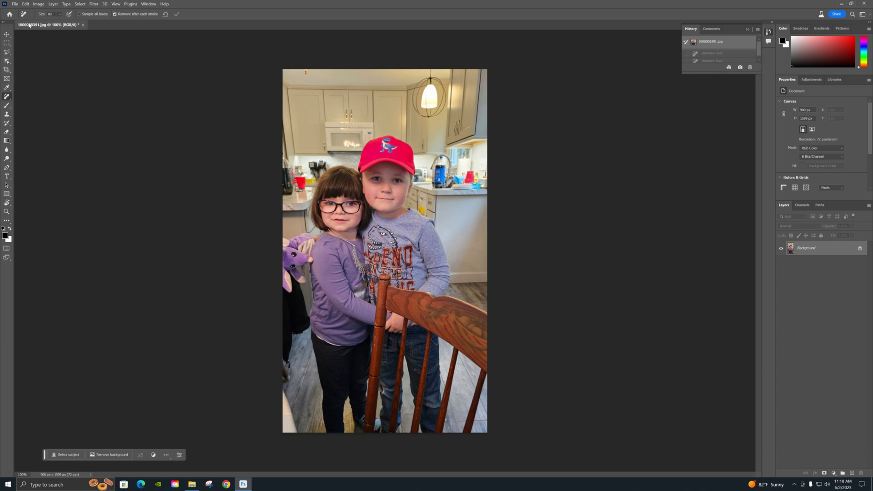
- Outline the chair's post, back rail and spindles with the Polygonal Lasso, and remove the chair using Generative Fill without a prompt
{"action": "left_click", "coordinate": [7, 52]}
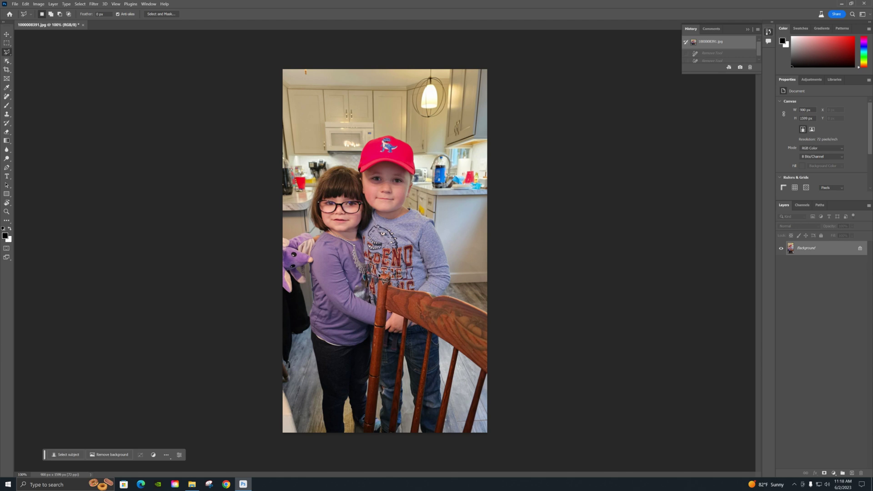
{"action": "mouse_move", "coordinate": [379, 275]}
{"action": "left_mouse_down"}
{"action": "mouse_move", "coordinate": [355, 369]}
{"action": "mouse_move", "coordinate": [351, 429]}
{"action": "mouse_move", "coordinate": [376, 435]}
{"action": "mouse_move", "coordinate": [378, 333]}
{"action": "mouse_move", "coordinate": [389, 313]}
{"action": "mouse_move", "coordinate": [401, 318]}
{"action": "mouse_move", "coordinate": [388, 436]}
{"action": "mouse_move", "coordinate": [396, 435]}
{"action": "mouse_move", "coordinate": [411, 324]}
{"action": "mouse_move", "coordinate": [428, 336]}
{"action": "mouse_move", "coordinate": [405, 443]}
{"action": "mouse_move", "coordinate": [422, 434]}
{"action": "mouse_move", "coordinate": [434, 338]}
{"action": "mouse_move", "coordinate": [451, 351]}
{"action": "mouse_move", "coordinate": [434, 439]}
{"action": "mouse_move", "coordinate": [458, 391]}
{"action": "mouse_move", "coordinate": [461, 354]}
{"action": "mouse_move", "coordinate": [478, 369]}
{"action": "mouse_move", "coordinate": [459, 439]}
{"action": "mouse_move", "coordinate": [470, 438]}
{"action": "mouse_move", "coordinate": [504, 309]}
{"action": "mouse_move", "coordinate": [385, 280]}
{"action": "left_mouse_up"}
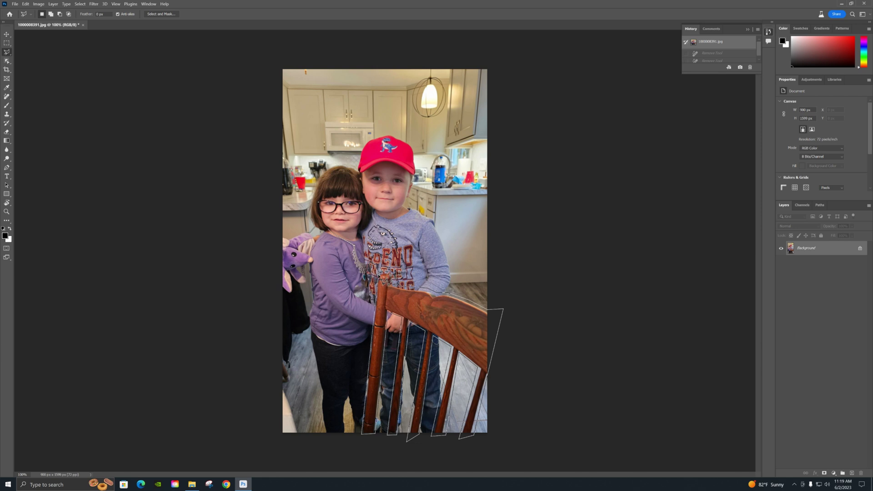
{"action": "left_click", "coordinate": [382, 277]}
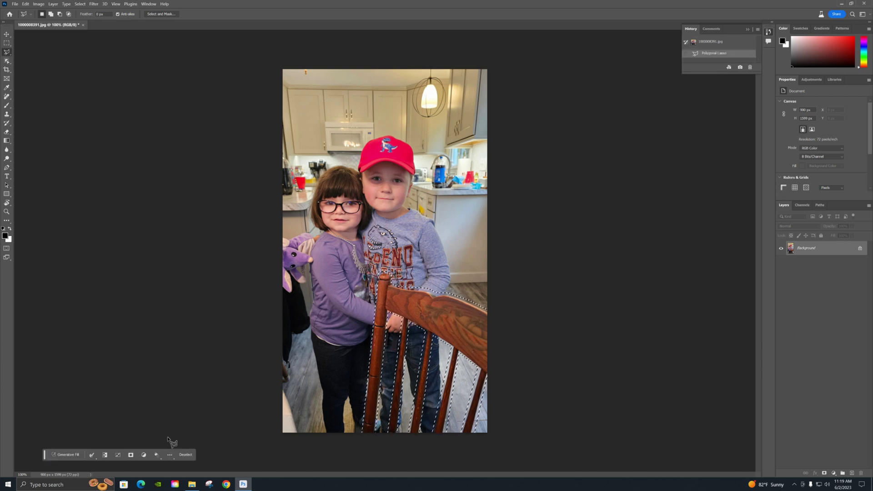
{"action": "left_click", "coordinate": [50, 455]}
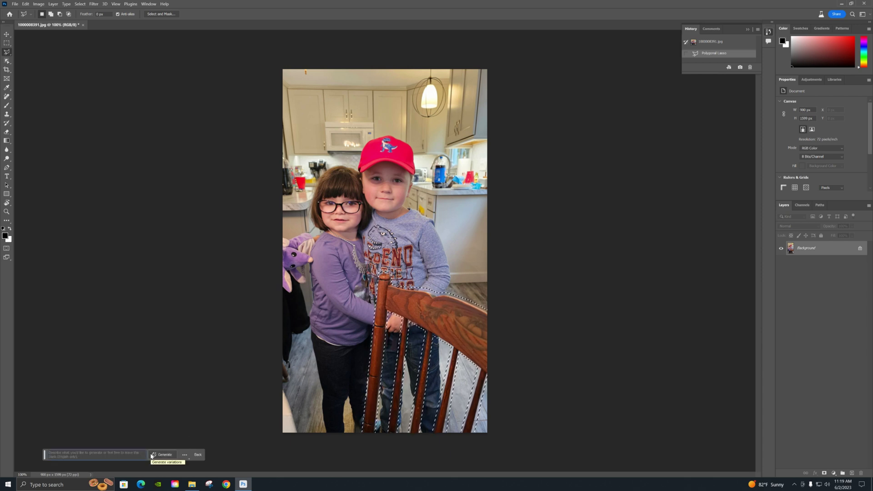
{"action": "left_click", "coordinate": [153, 455]}
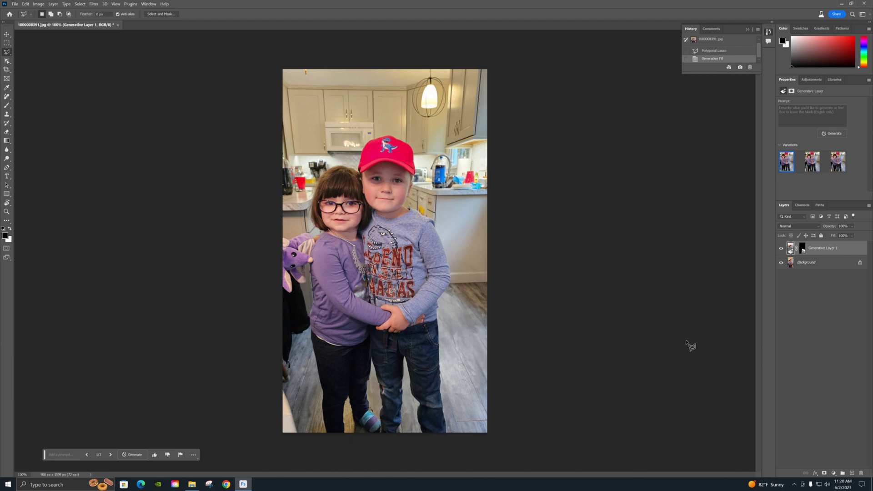
- Compare the three generated variations of the chair removal
{"action": "left_click", "coordinate": [812, 168]}
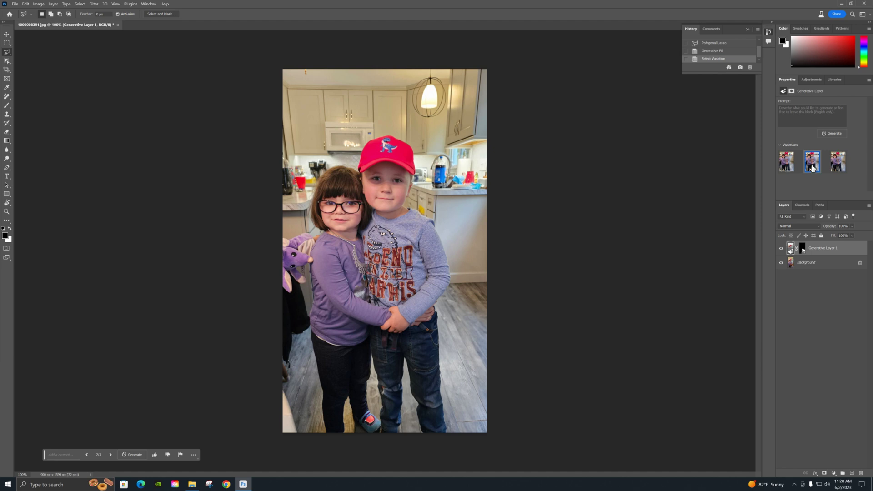
{"action": "left_click", "coordinate": [839, 166]}
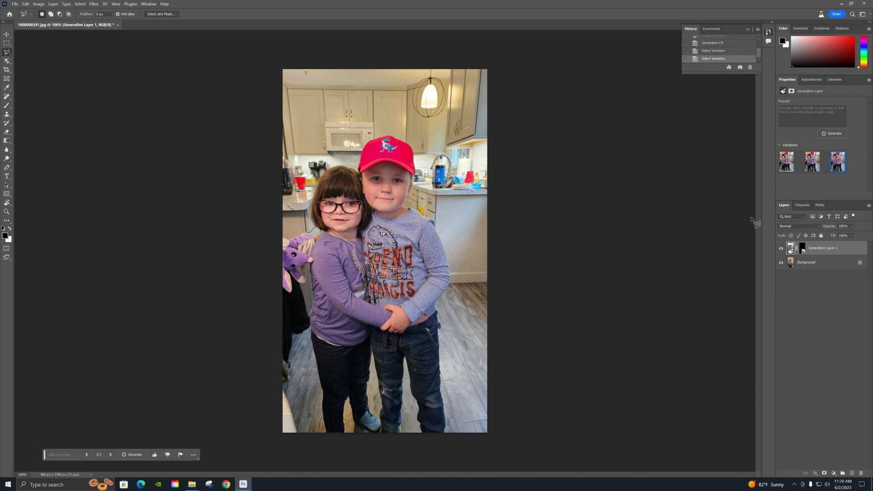
{"action": "left_click", "coordinate": [787, 164]}
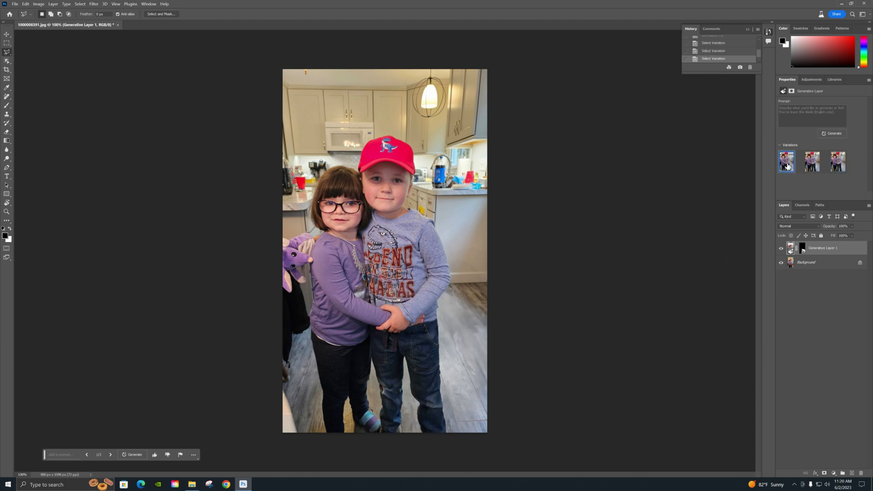
{"action": "left_click", "coordinate": [815, 168]}
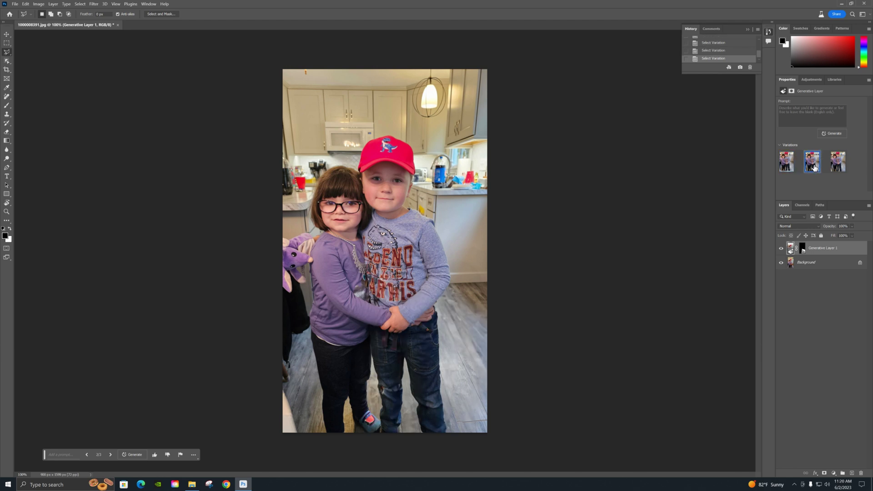
- Generate another set of variations of the chair removal without a prompt, and apply the third variation in the first row
{"action": "left_click", "coordinate": [787, 165]}
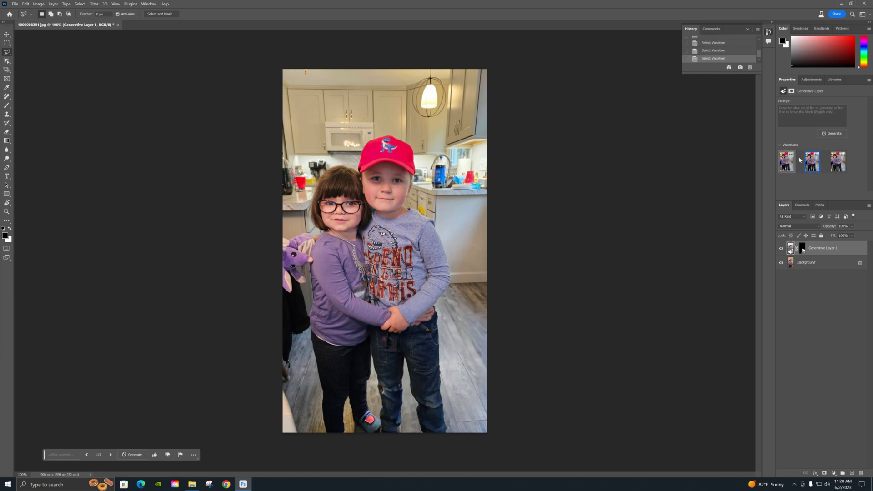
{"action": "left_click", "coordinate": [833, 135]}
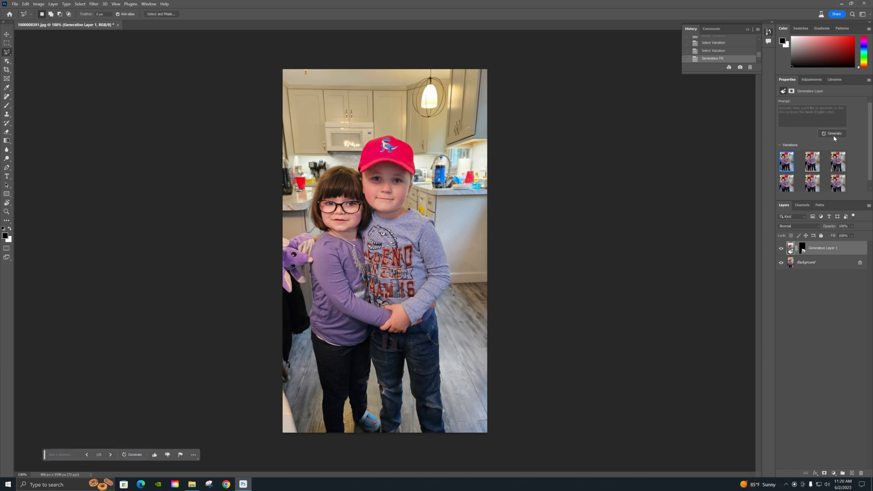
{"action": "left_click", "coordinate": [812, 167]}
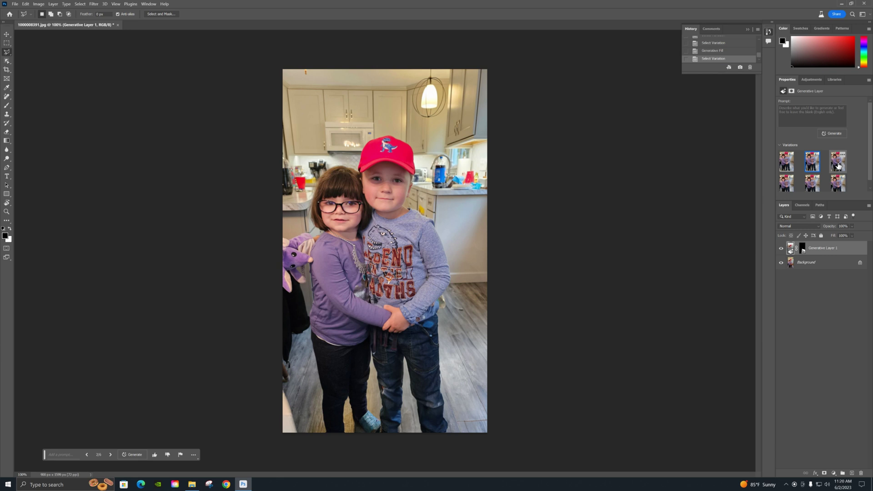
{"action": "left_click", "coordinate": [839, 166]}
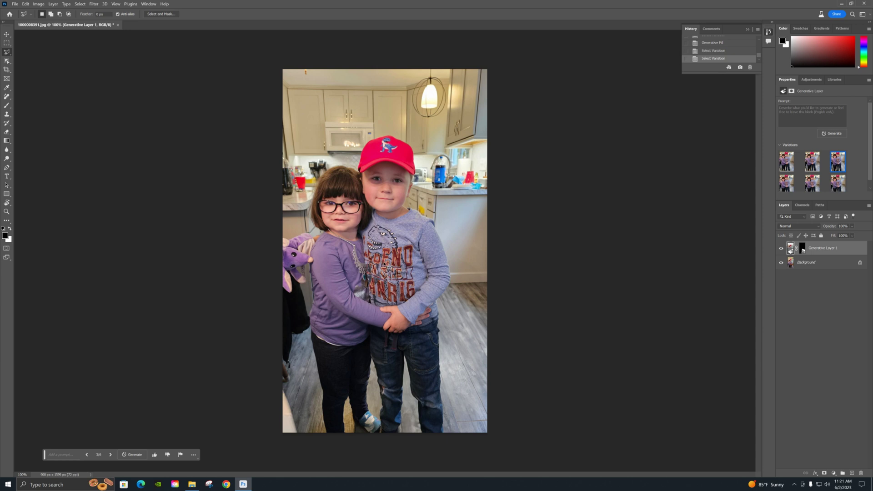
- Crop the portrait to cut off the children's feet along the lower edge and the ceiling strip along the upper edge
{"action": "left_click", "coordinate": [8, 70]}
{"action": "left_click_drag", "start_coordinate": [387, 433], "coordinate": [390, 417]}
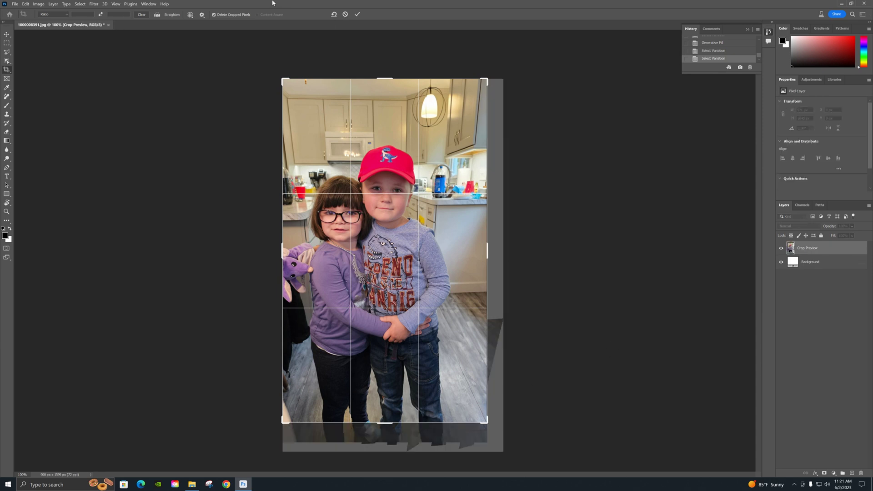
{"action": "left_click", "coordinate": [359, 15]}
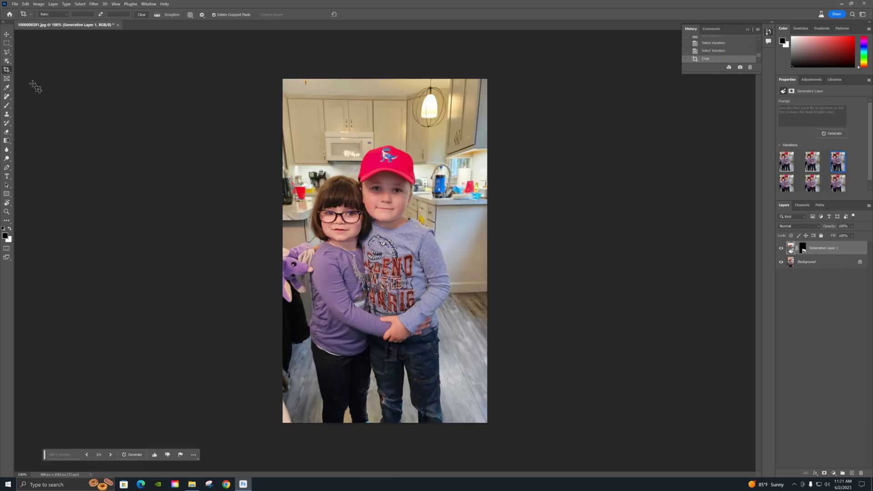
{"action": "left_click", "coordinate": [384, 80]}
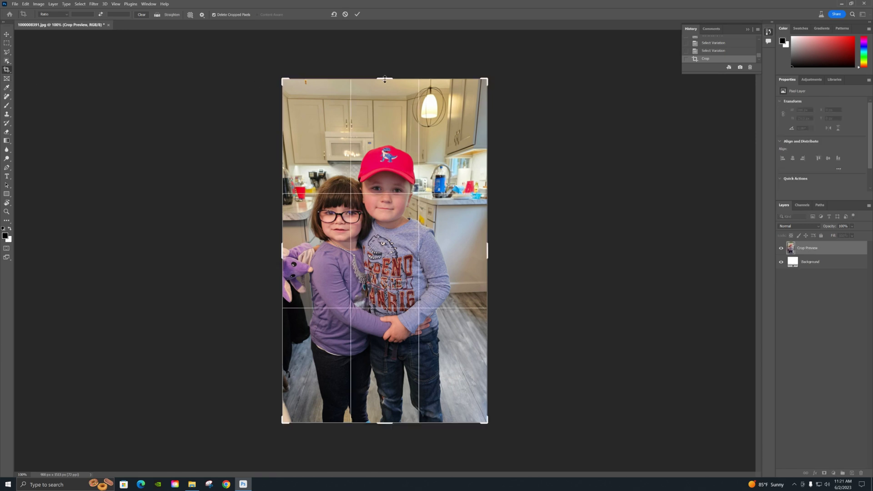
{"action": "left_click_drag", "start_coordinate": [384, 80], "coordinate": [384, 94]}
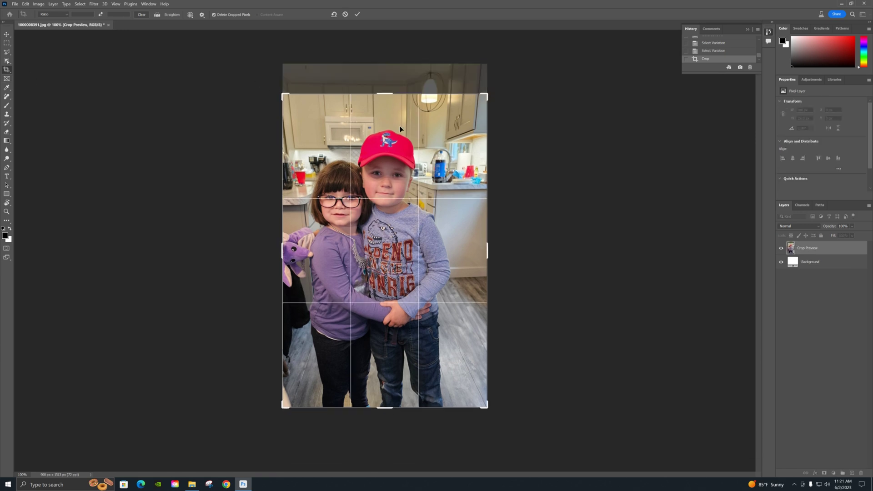
{"action": "left_click", "coordinate": [357, 14]}
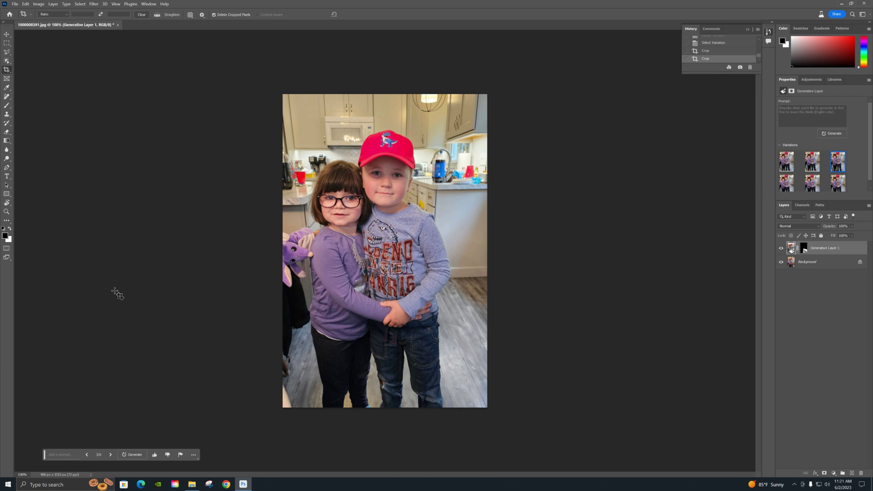